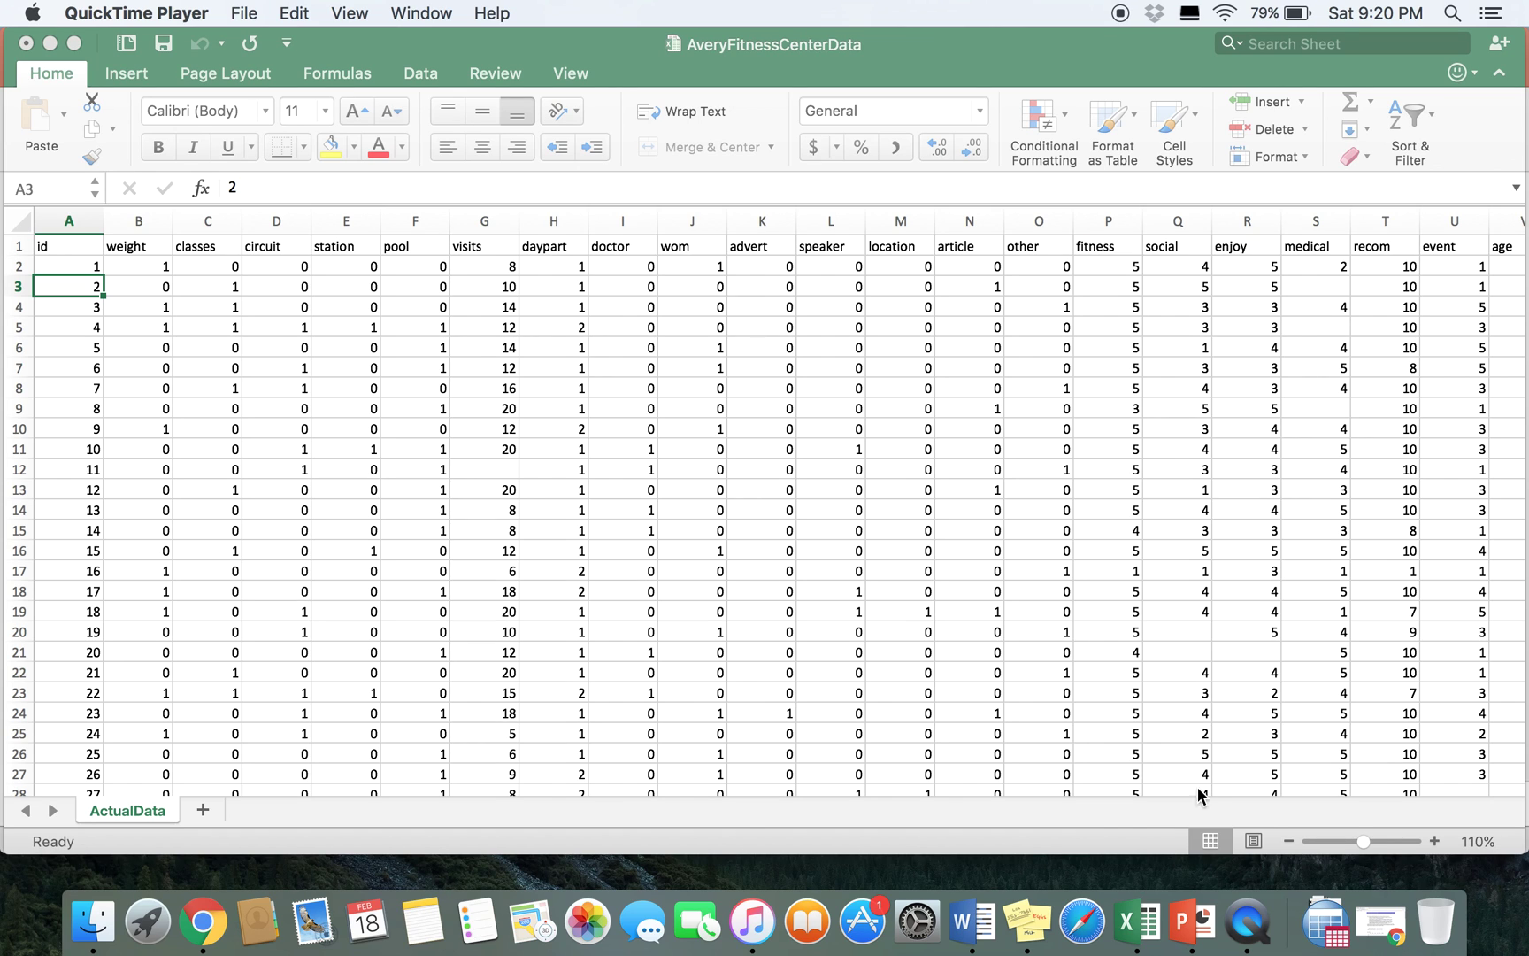
- In PowerPoint, move from slide 15 back to slide 14, the survey questions 1–5 page
click(1192, 920)
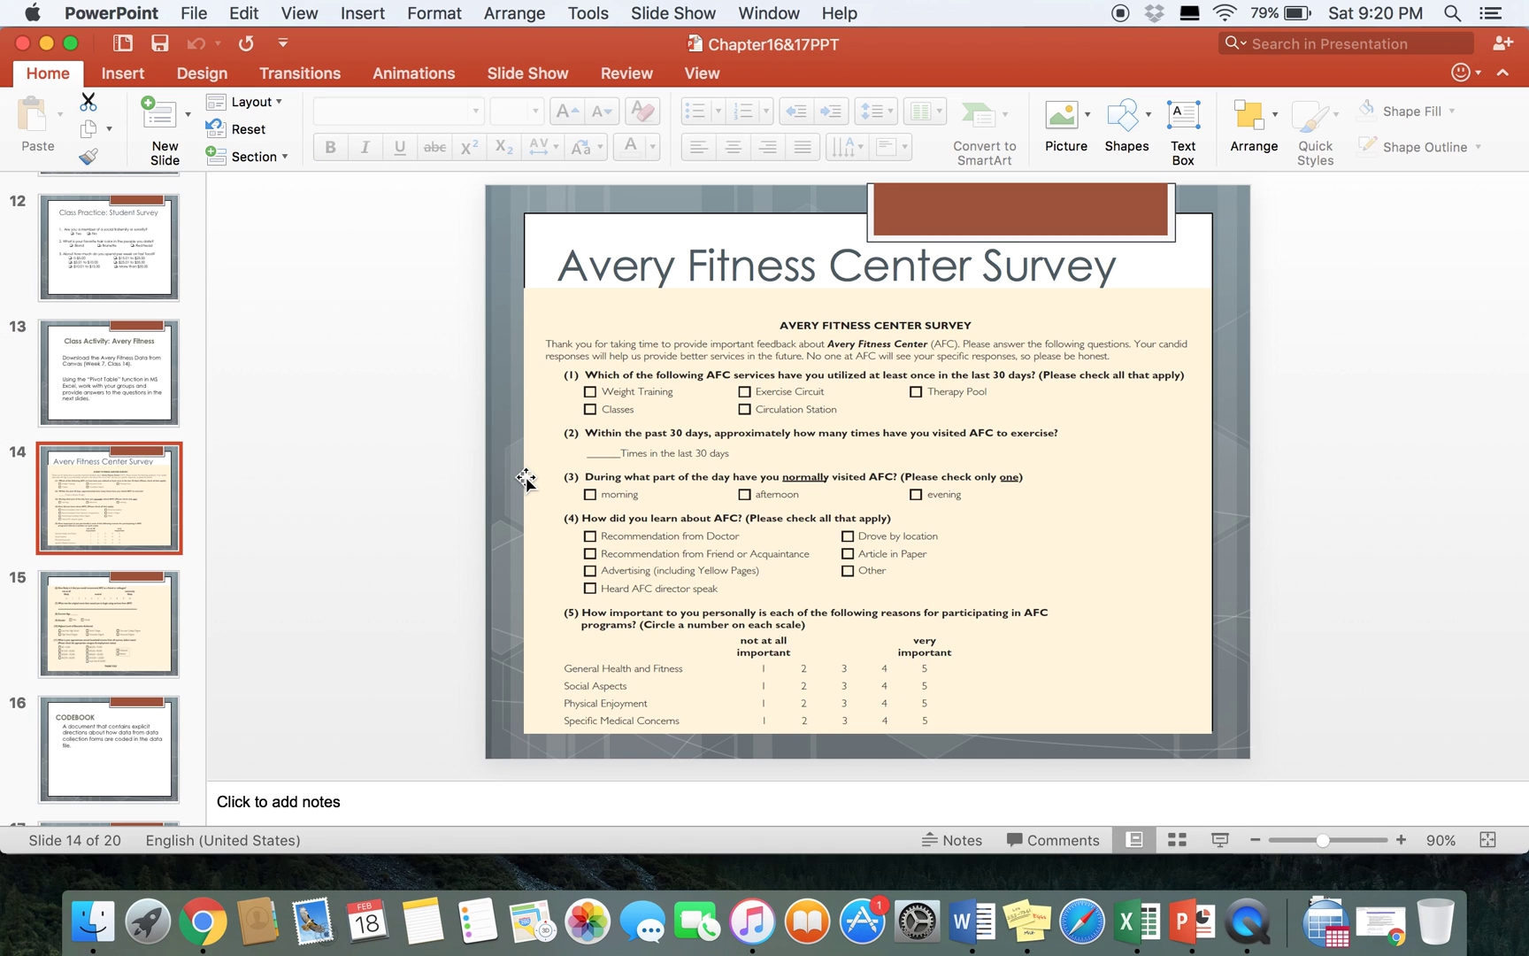
click(90, 622)
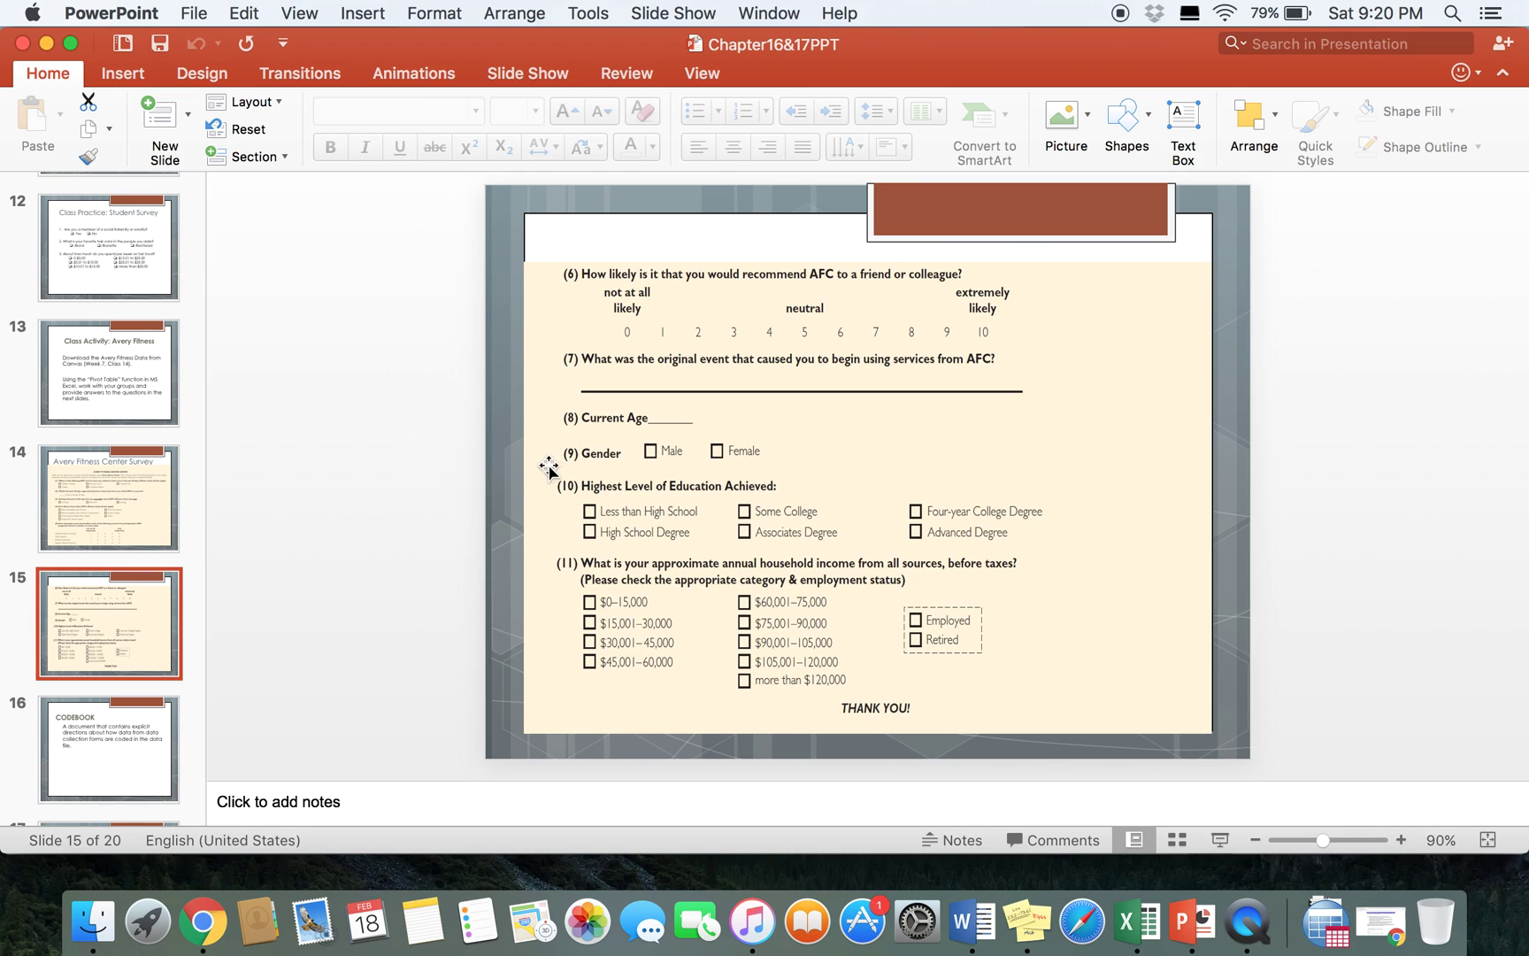
click(121, 470)
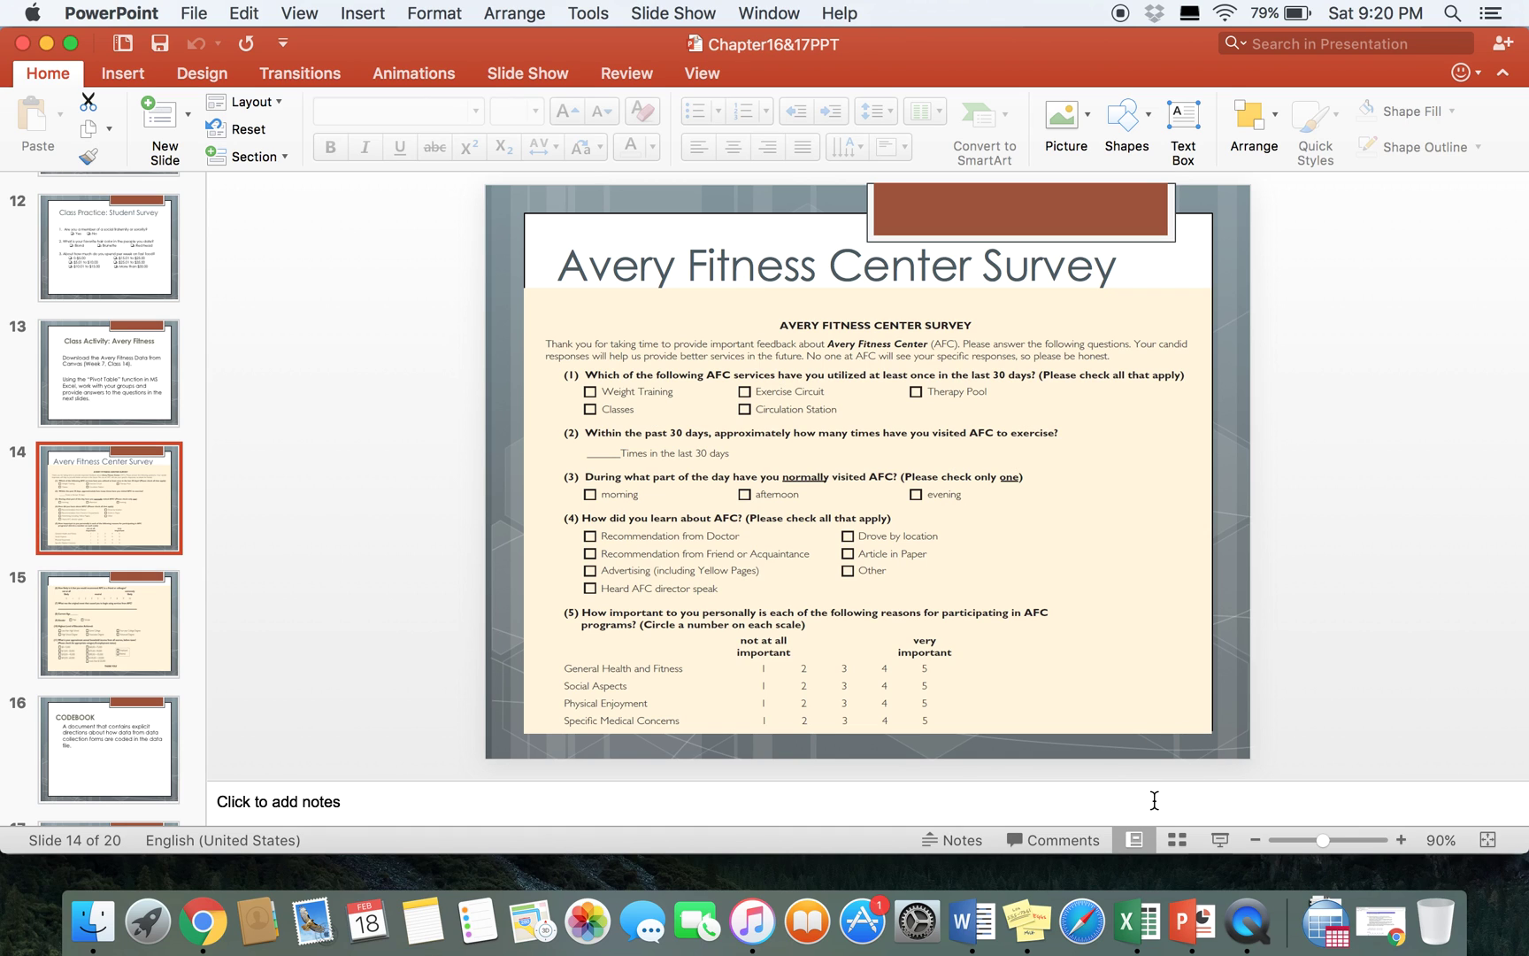
- Add Sheet22 and paste the ActualData gender column W into its column A
click(1137, 920)
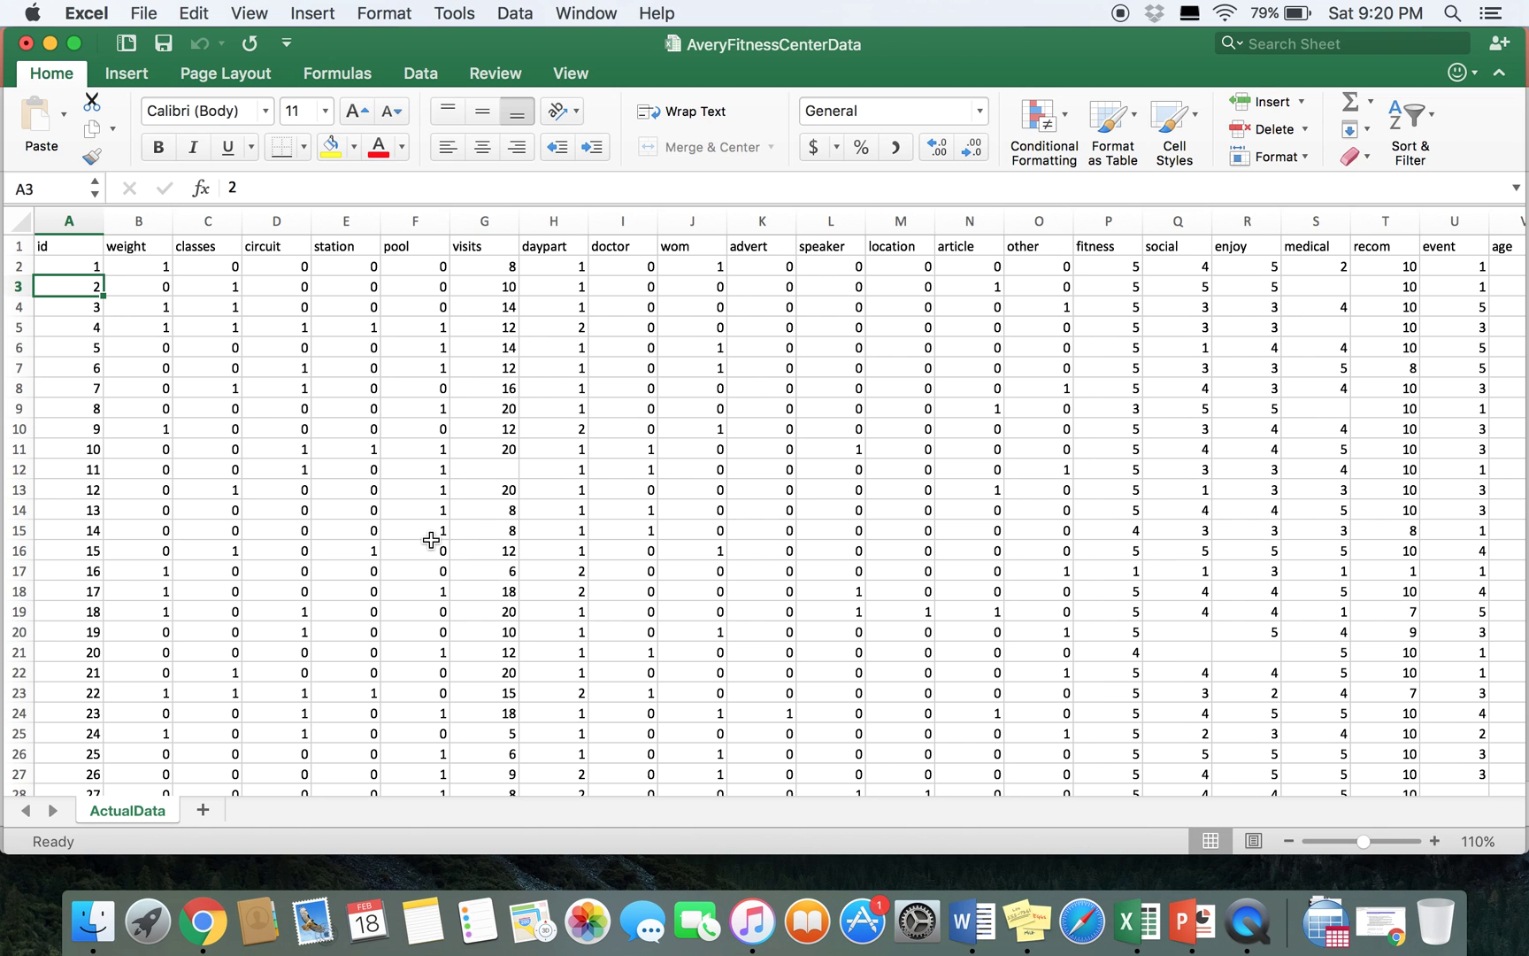
click(203, 810)
click(142, 810)
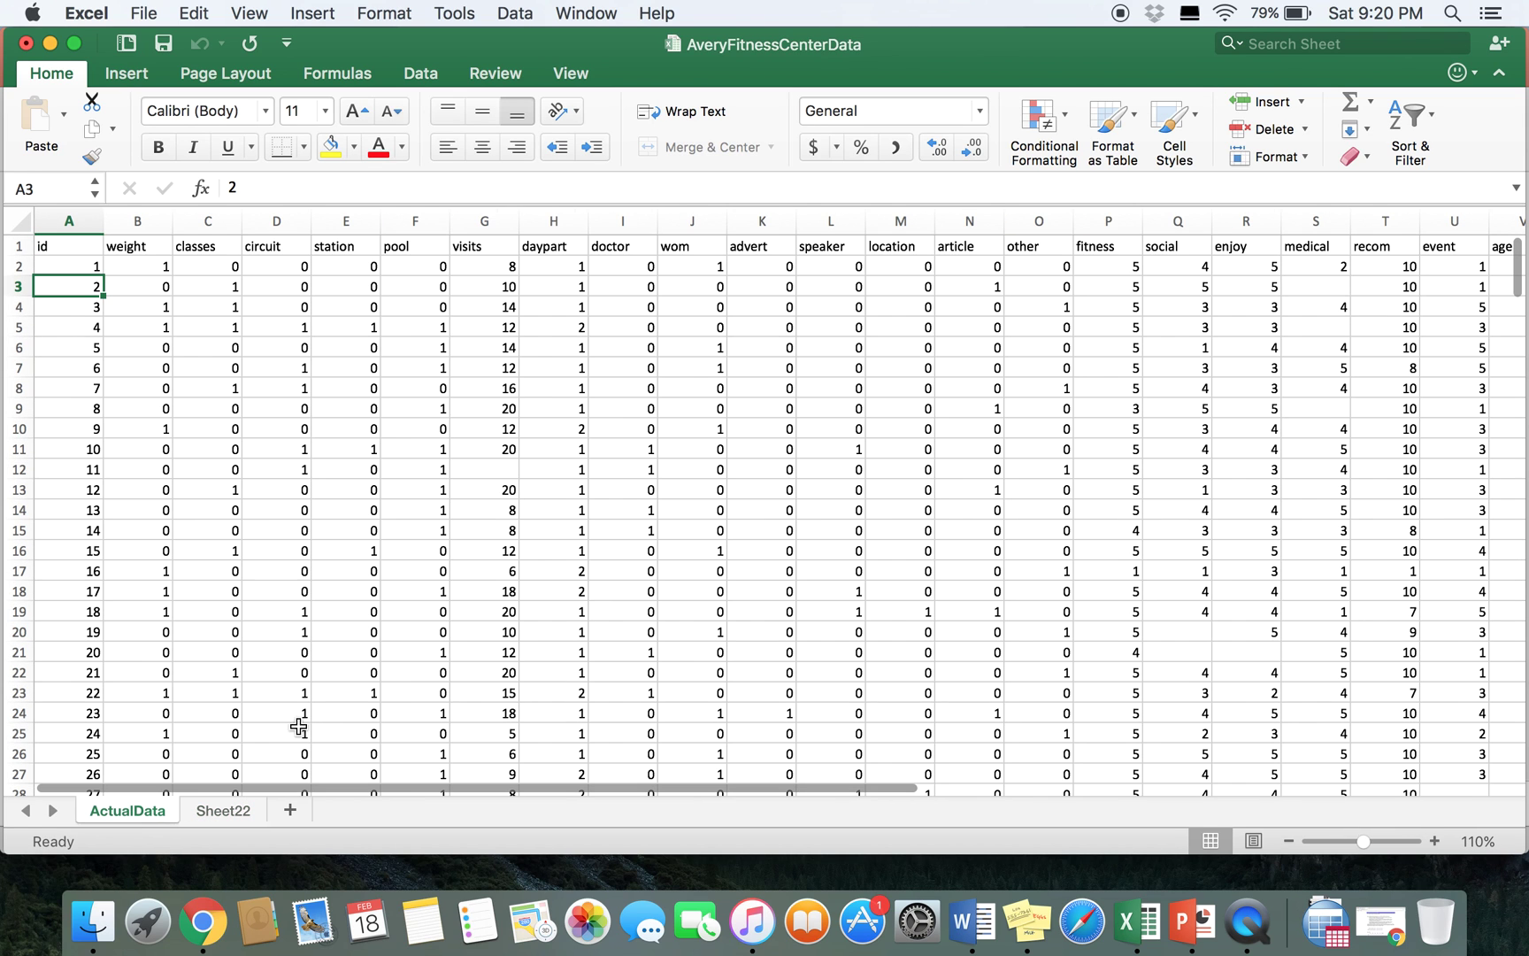
scroll(666, 655, right, 5)
click(1255, 221)
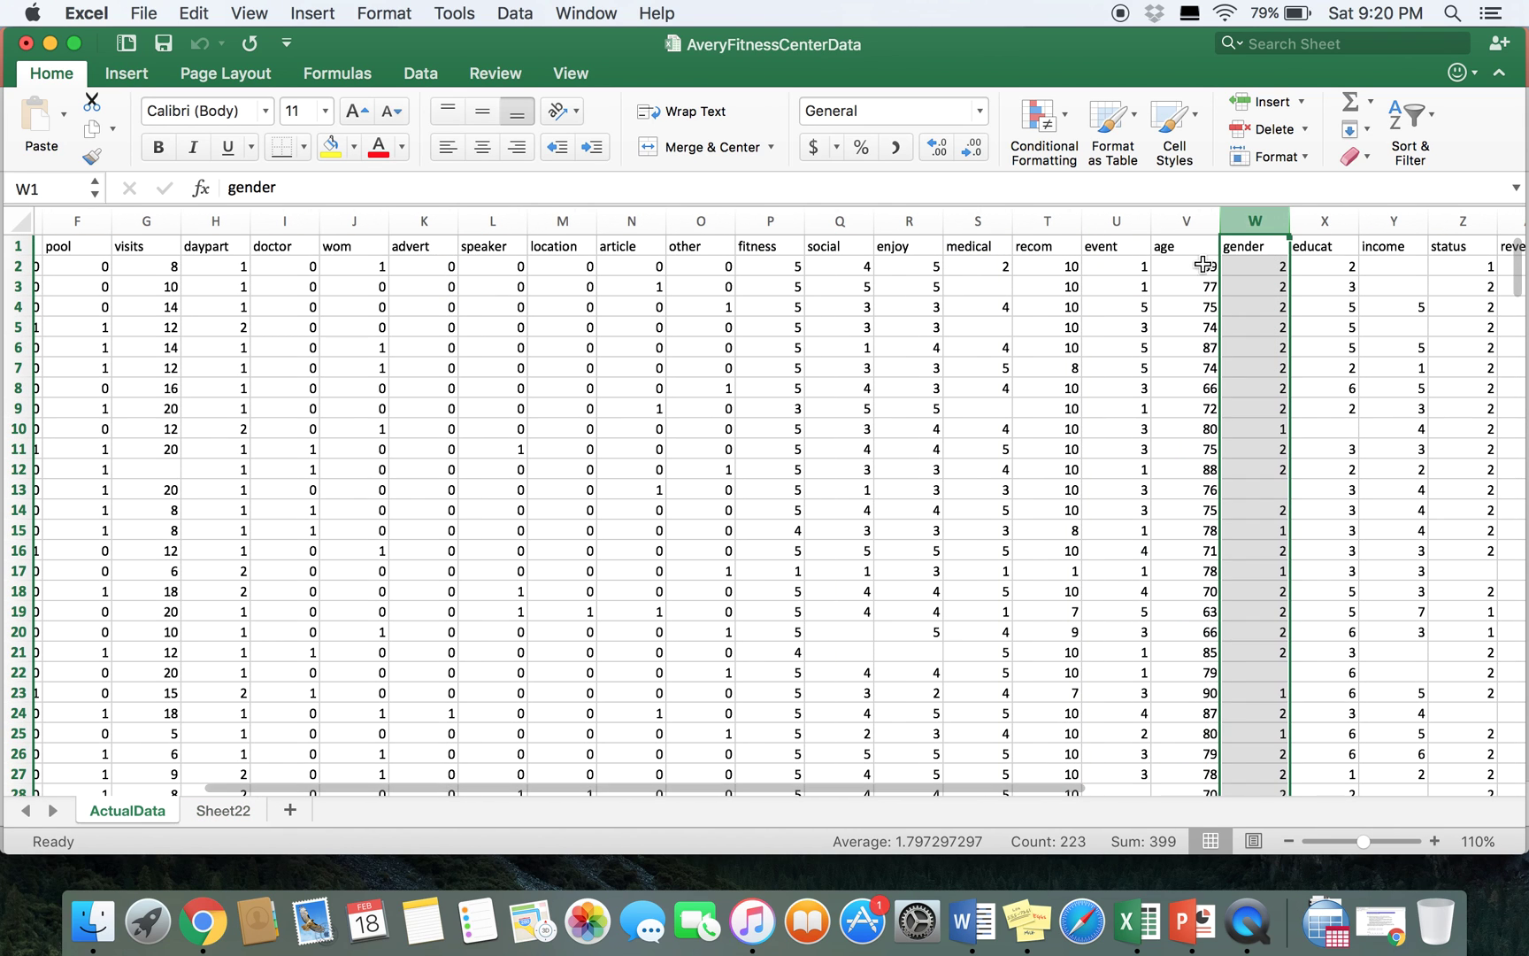
key(cmd+c)
click(218, 810)
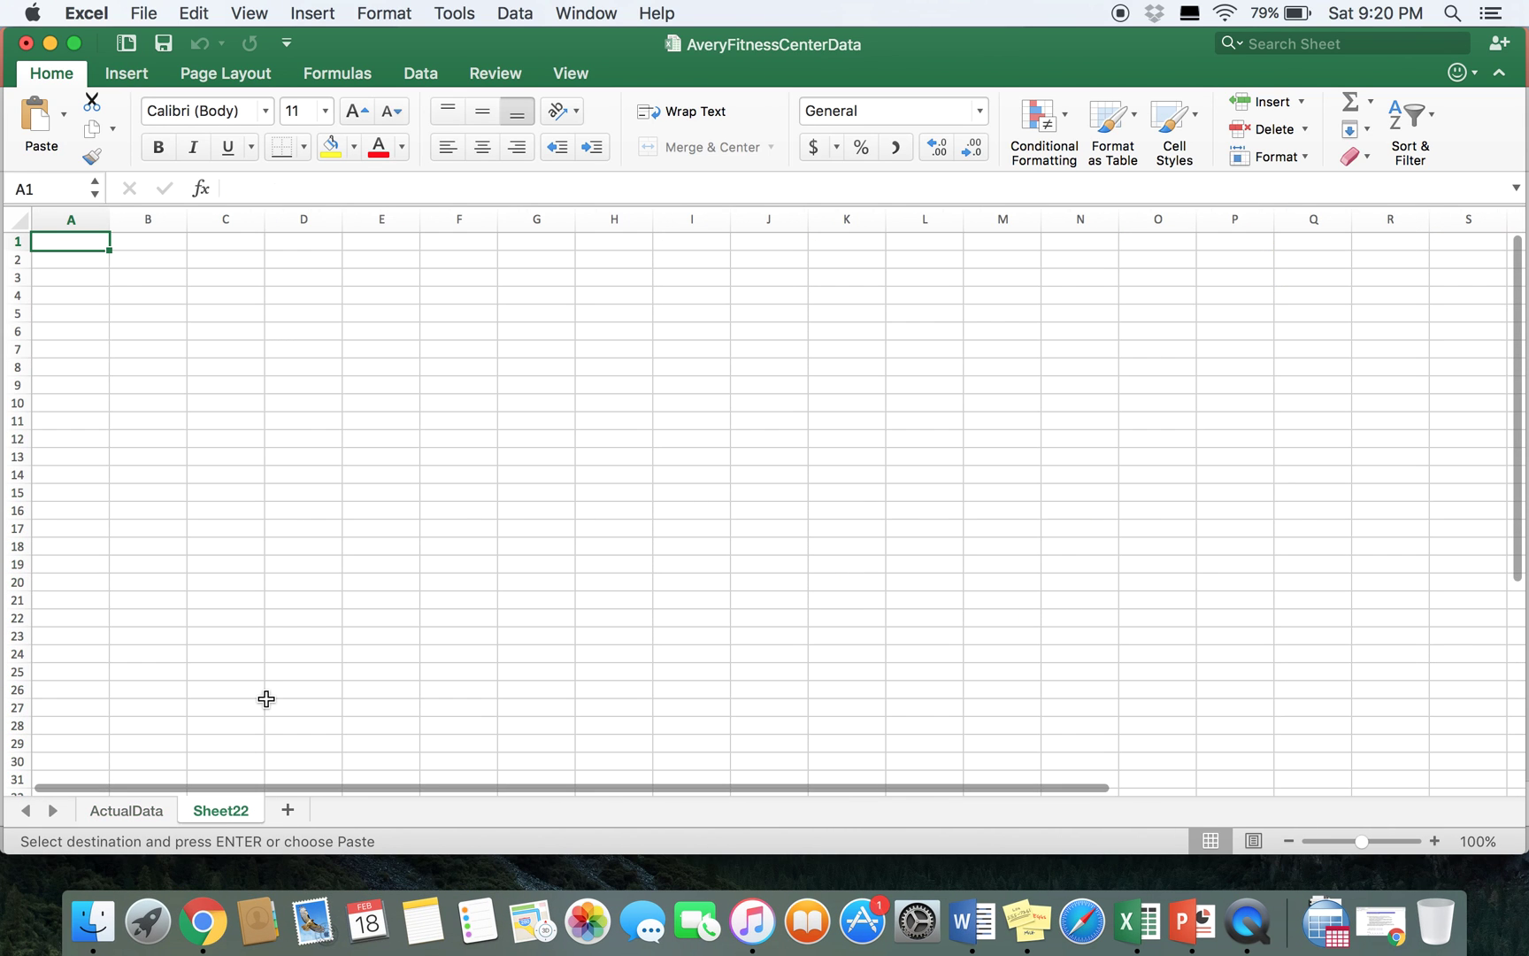
key(cmd+v)
- Copy the classes column C from ActualData into Sheet22 column B
click(165, 221)
click(141, 809)
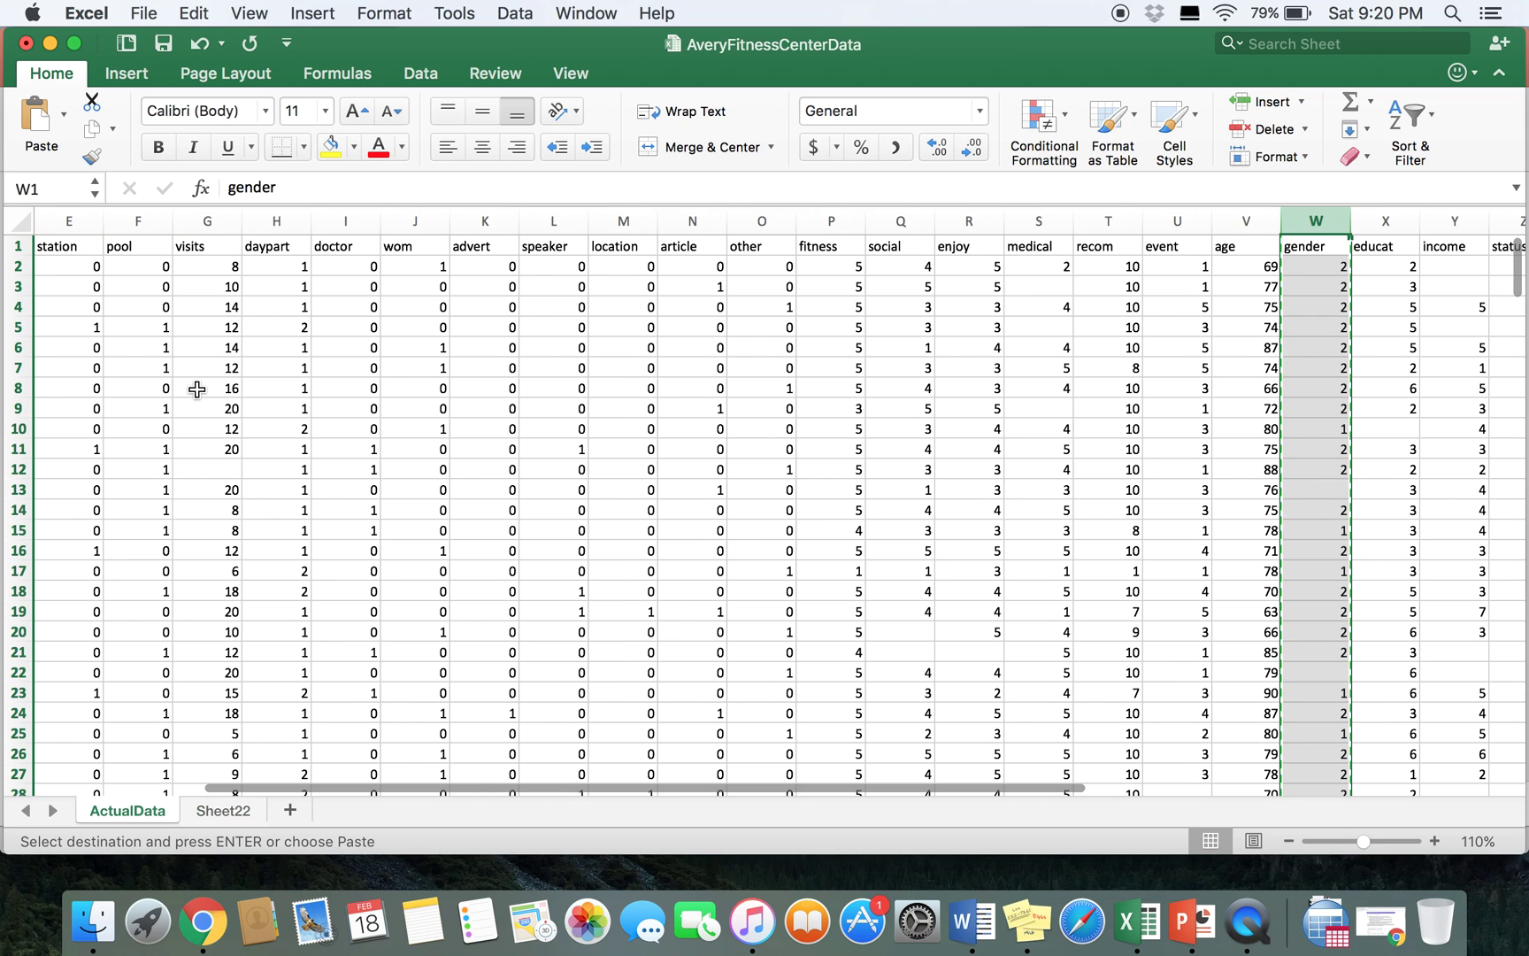
scroll(198, 393, left, 5)
click(207, 221)
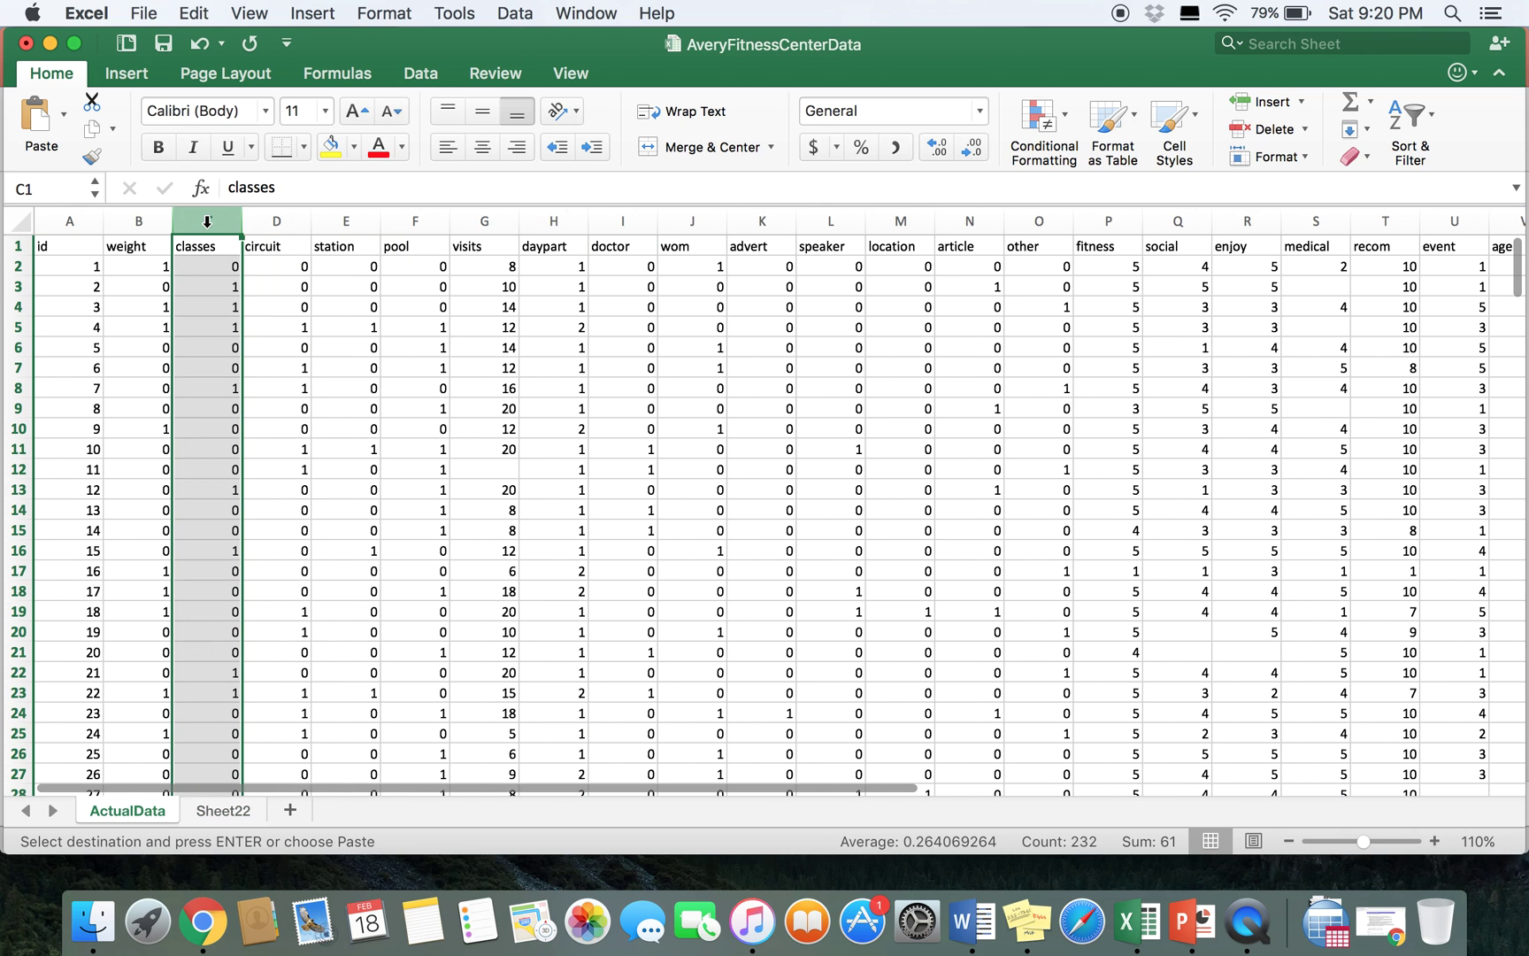
key(super+c)
click(221, 810)
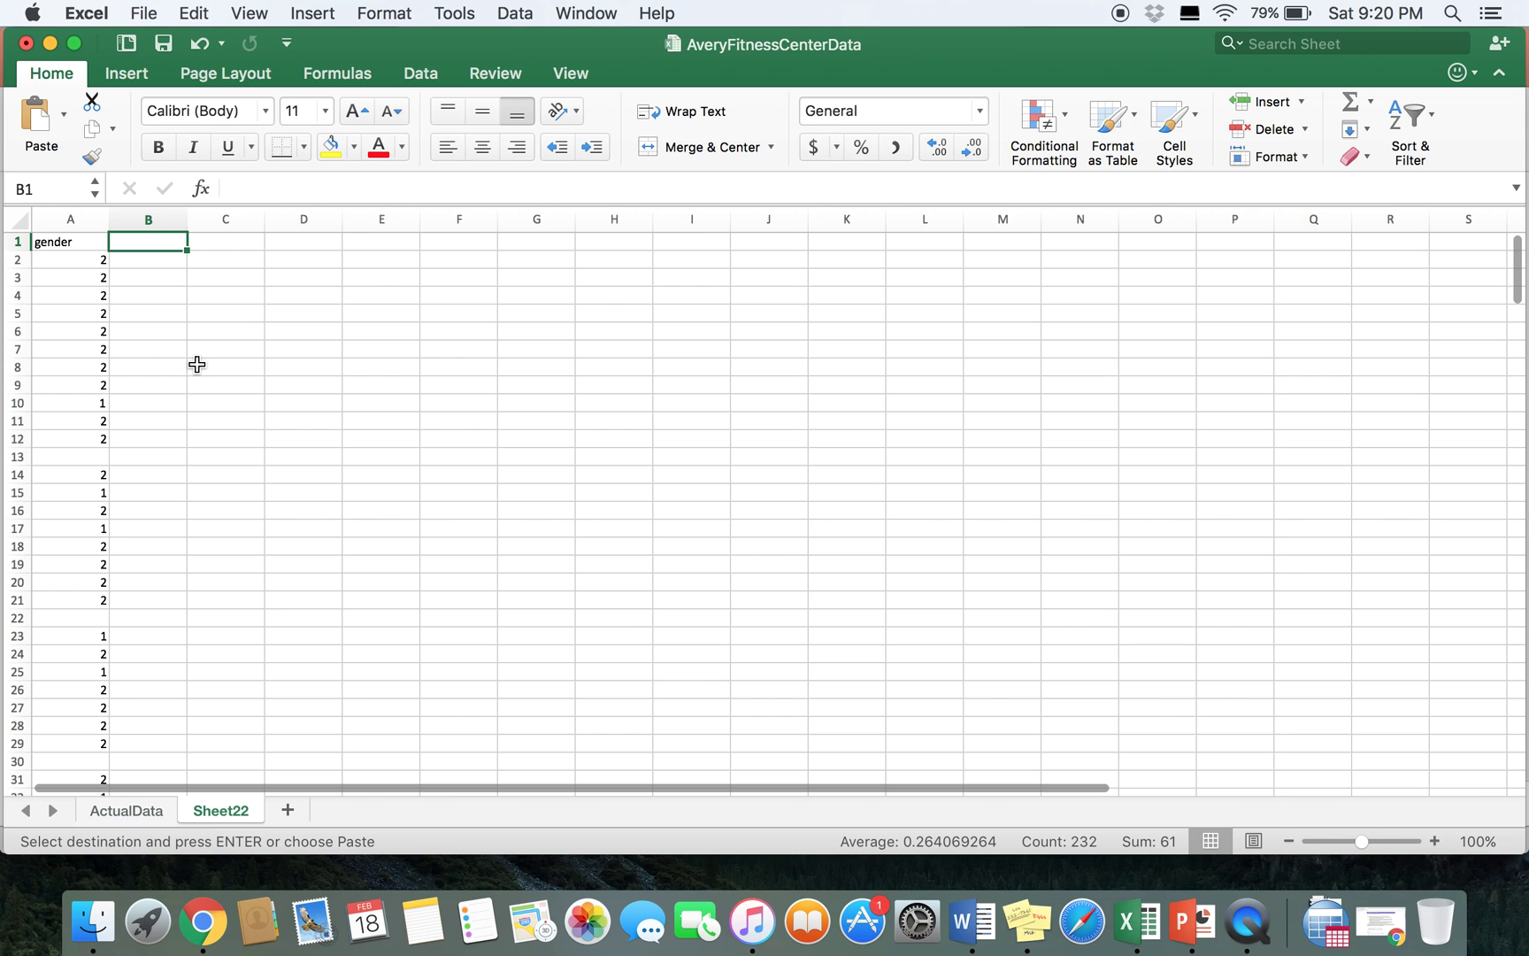
key(super+v)
click(413, 343)
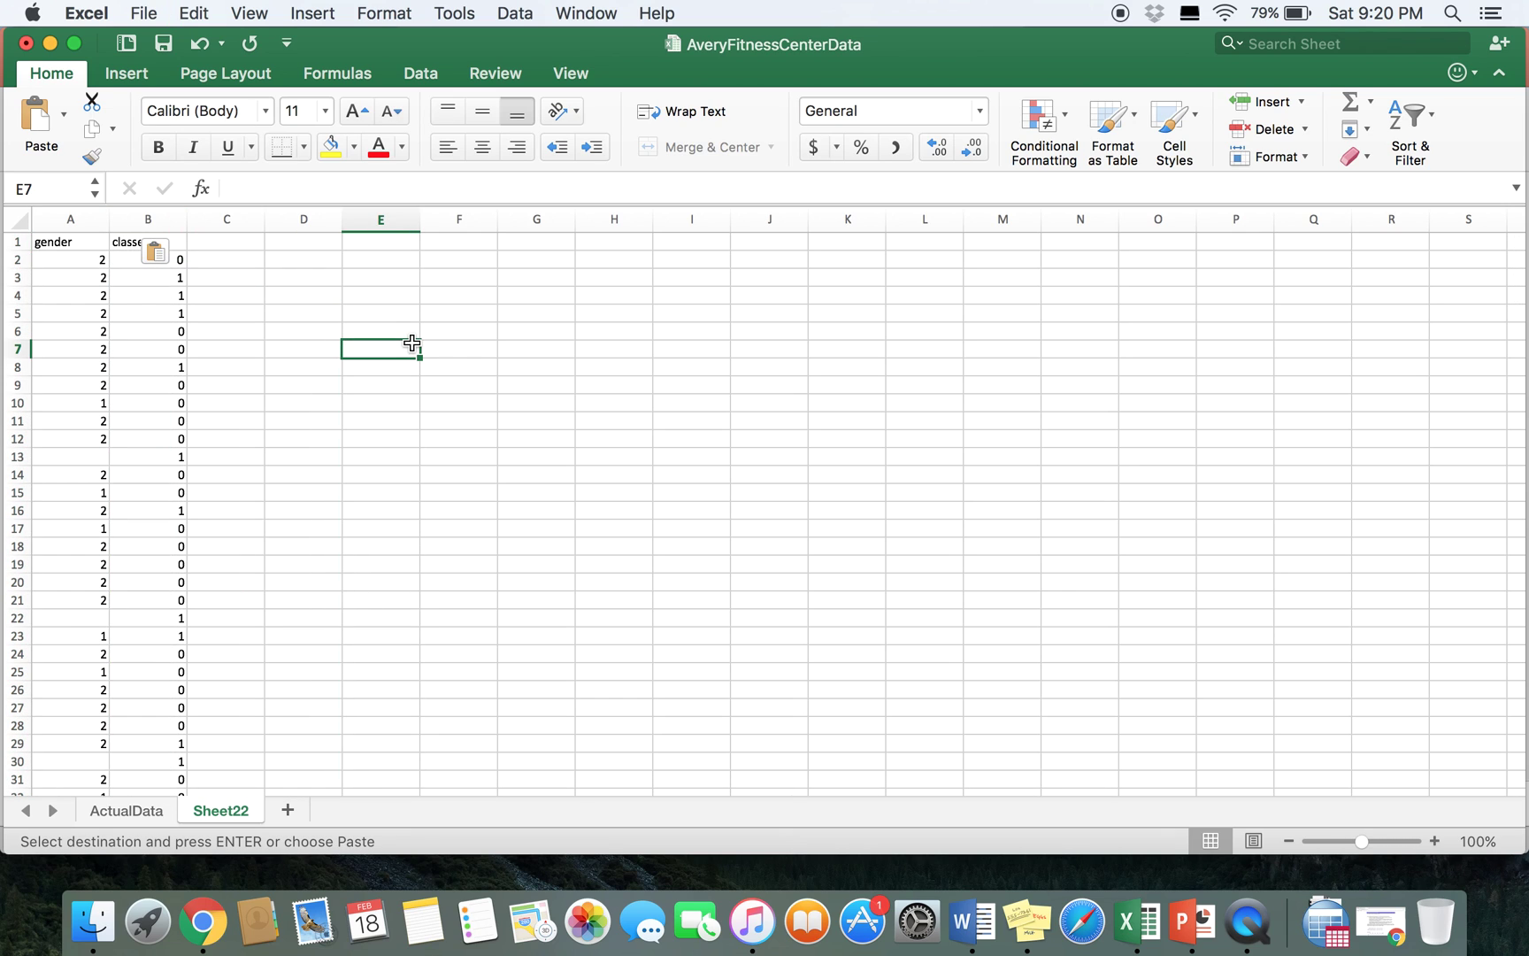
- Insert a PivotTable from Sheet22!A1:B232 on a new worksheet
click(126, 77)
click(48, 124)
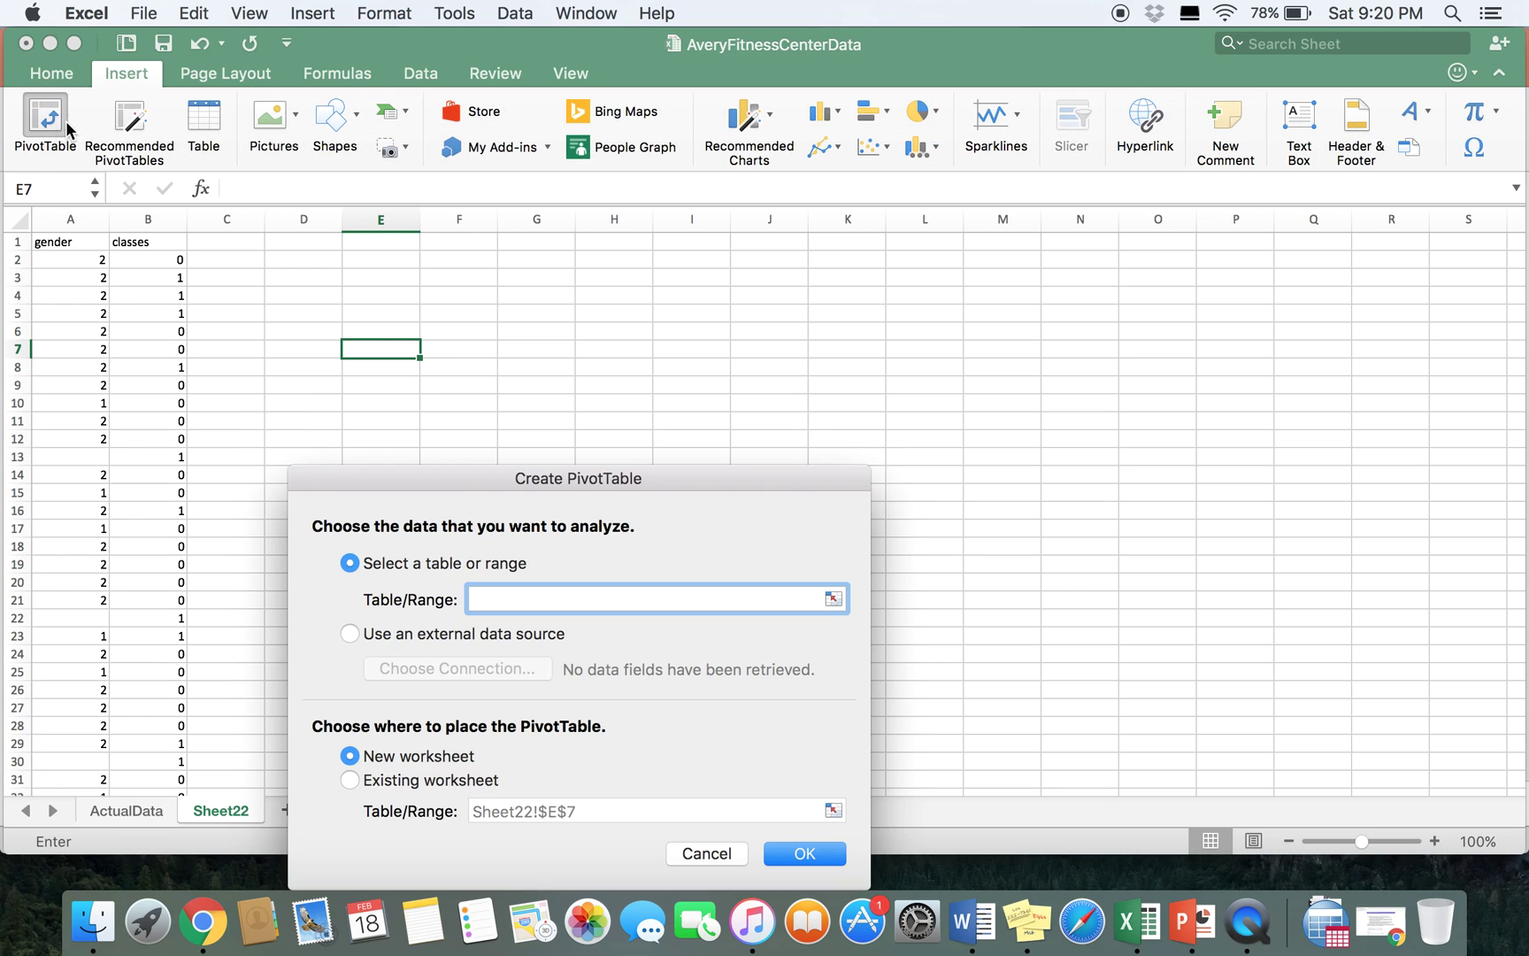
drag(598, 491, 857, 263)
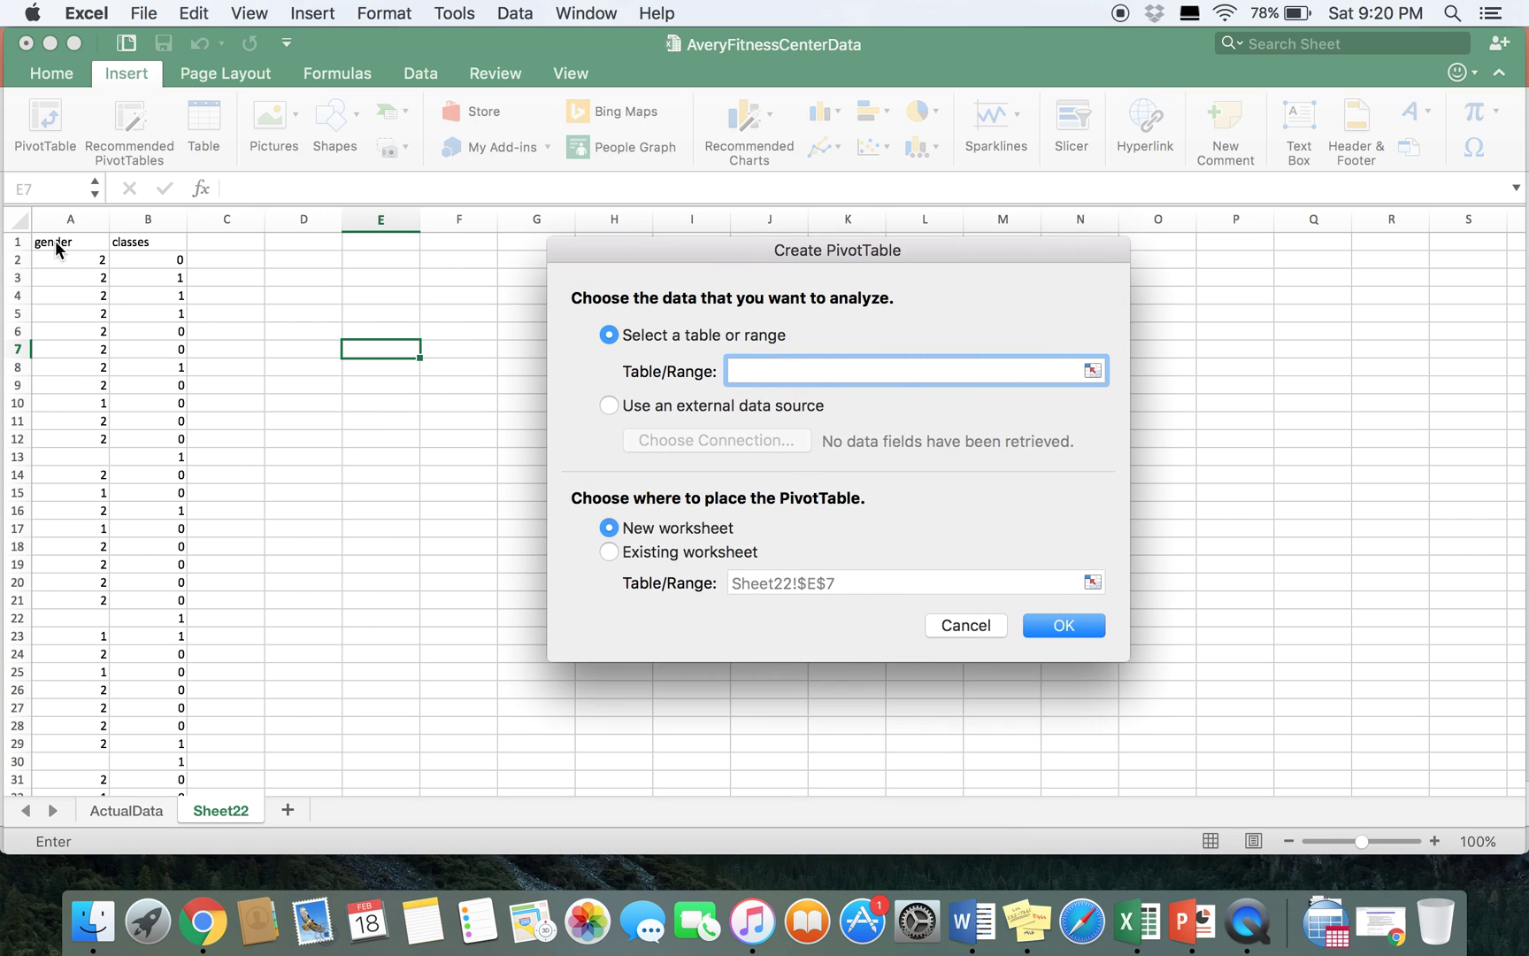
drag(54, 240, 180, 285)
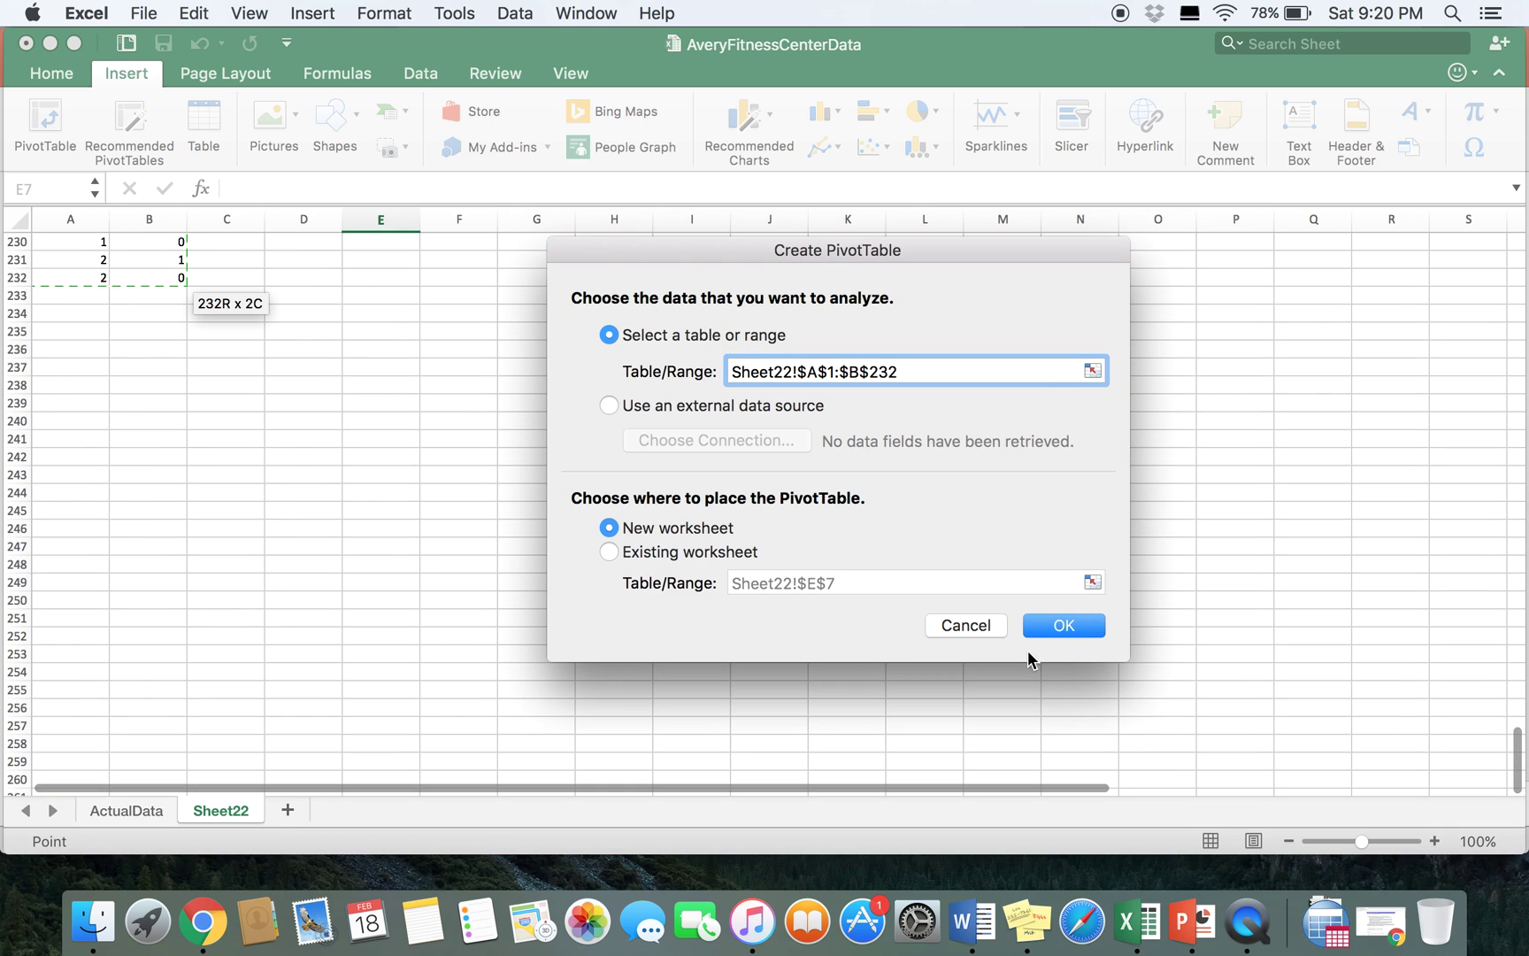
click(1040, 625)
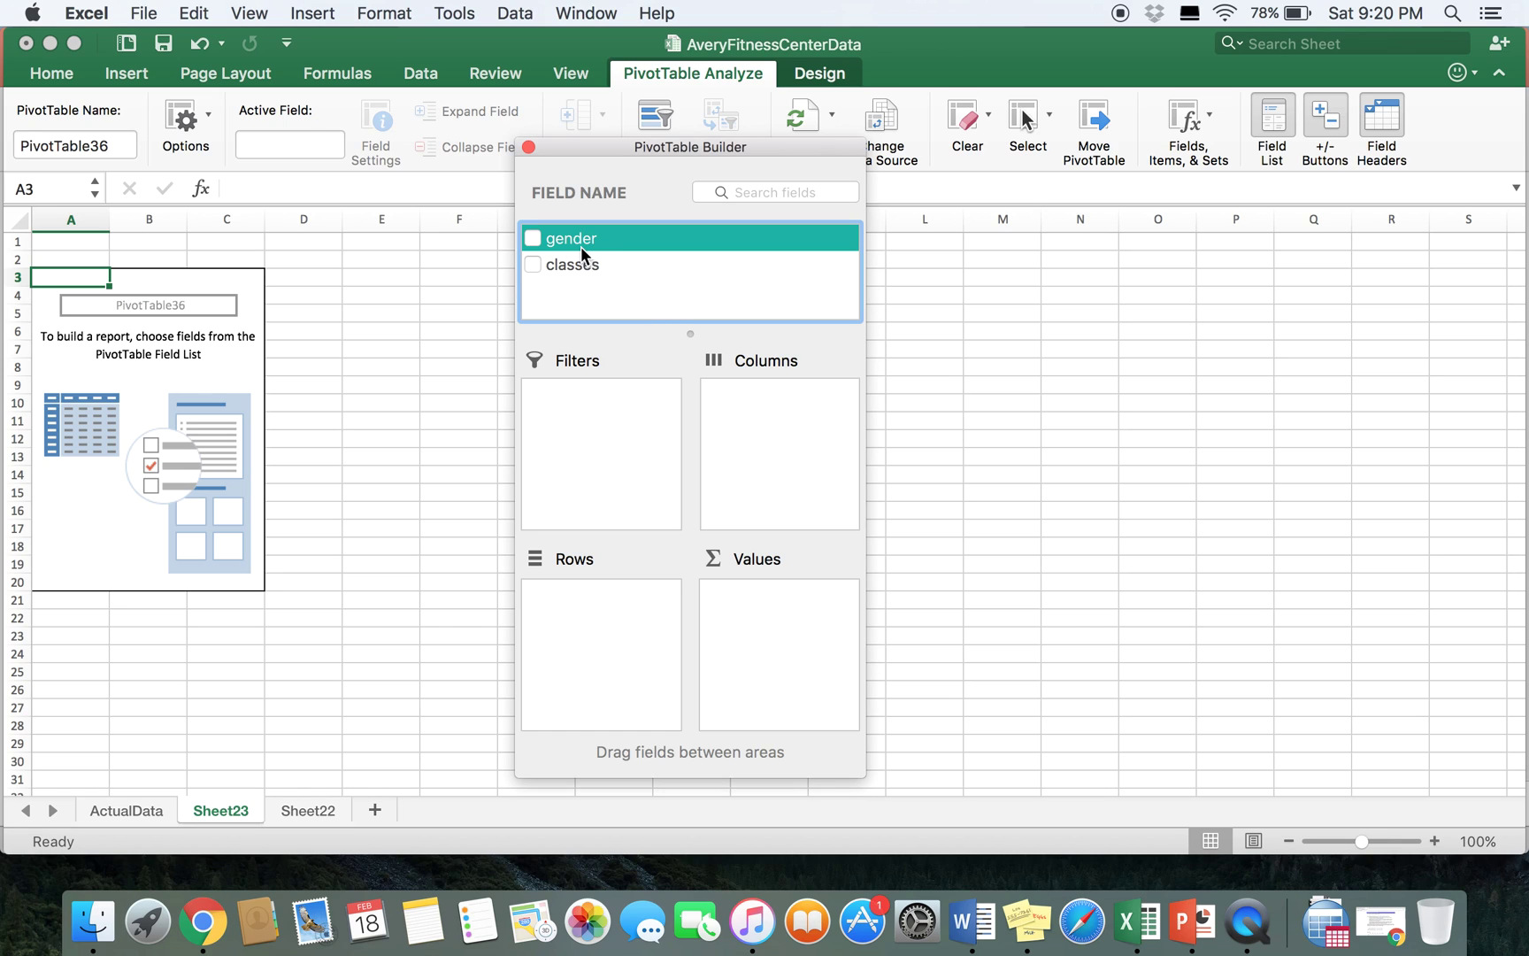
- Put gender in Columns, classes in Rows, and classes in Values summarized by Count
drag(579, 241, 779, 406)
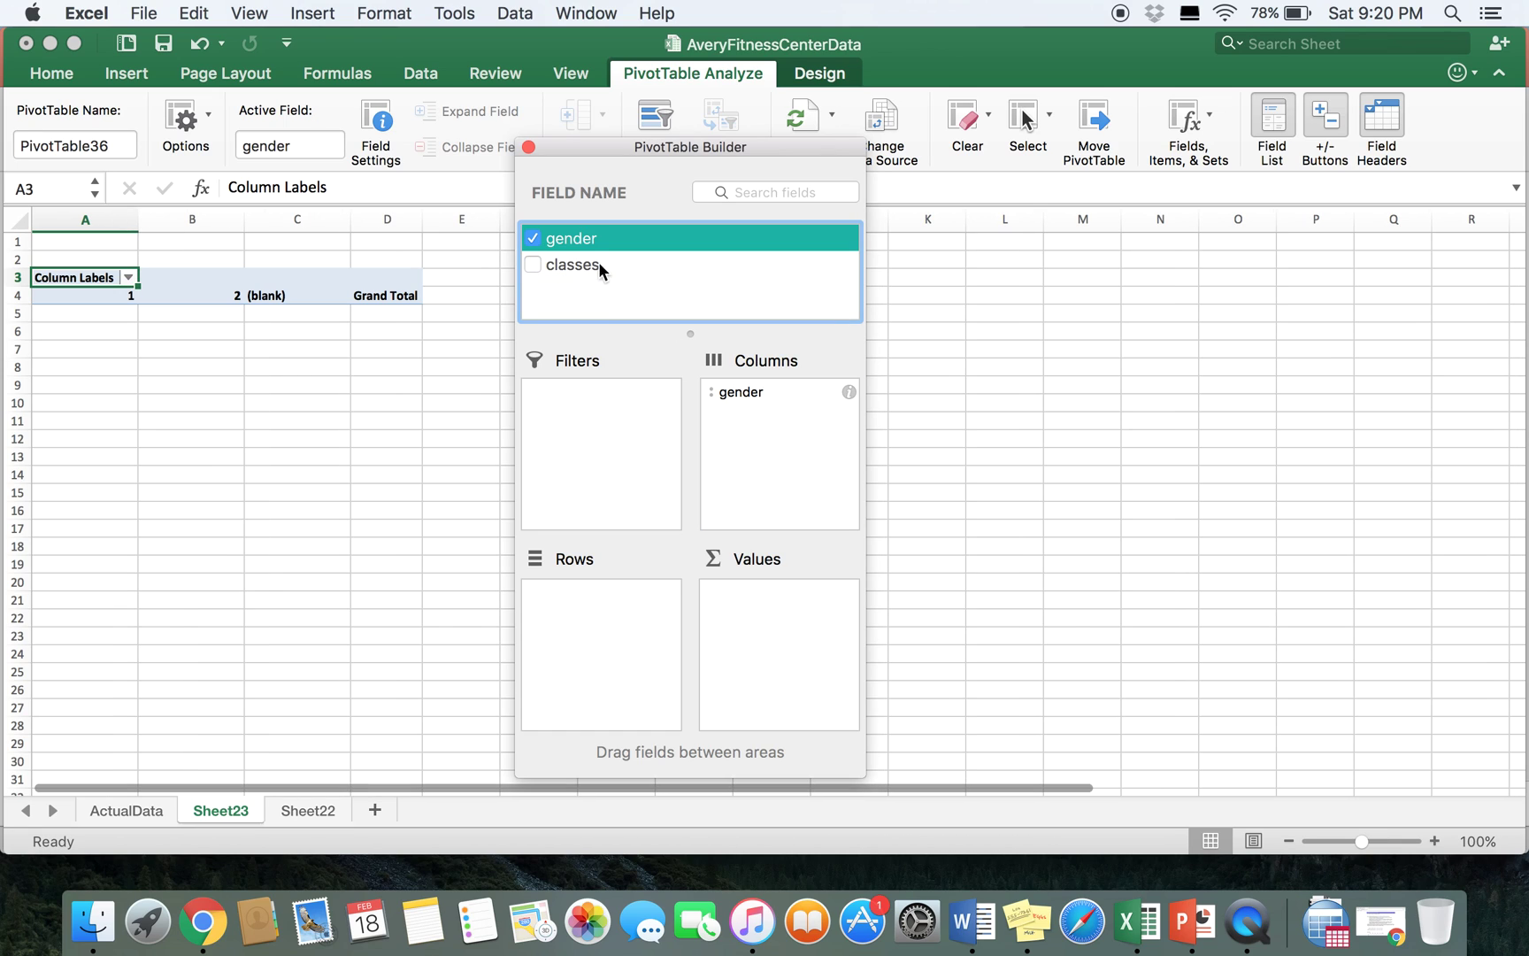
drag(567, 262, 574, 664)
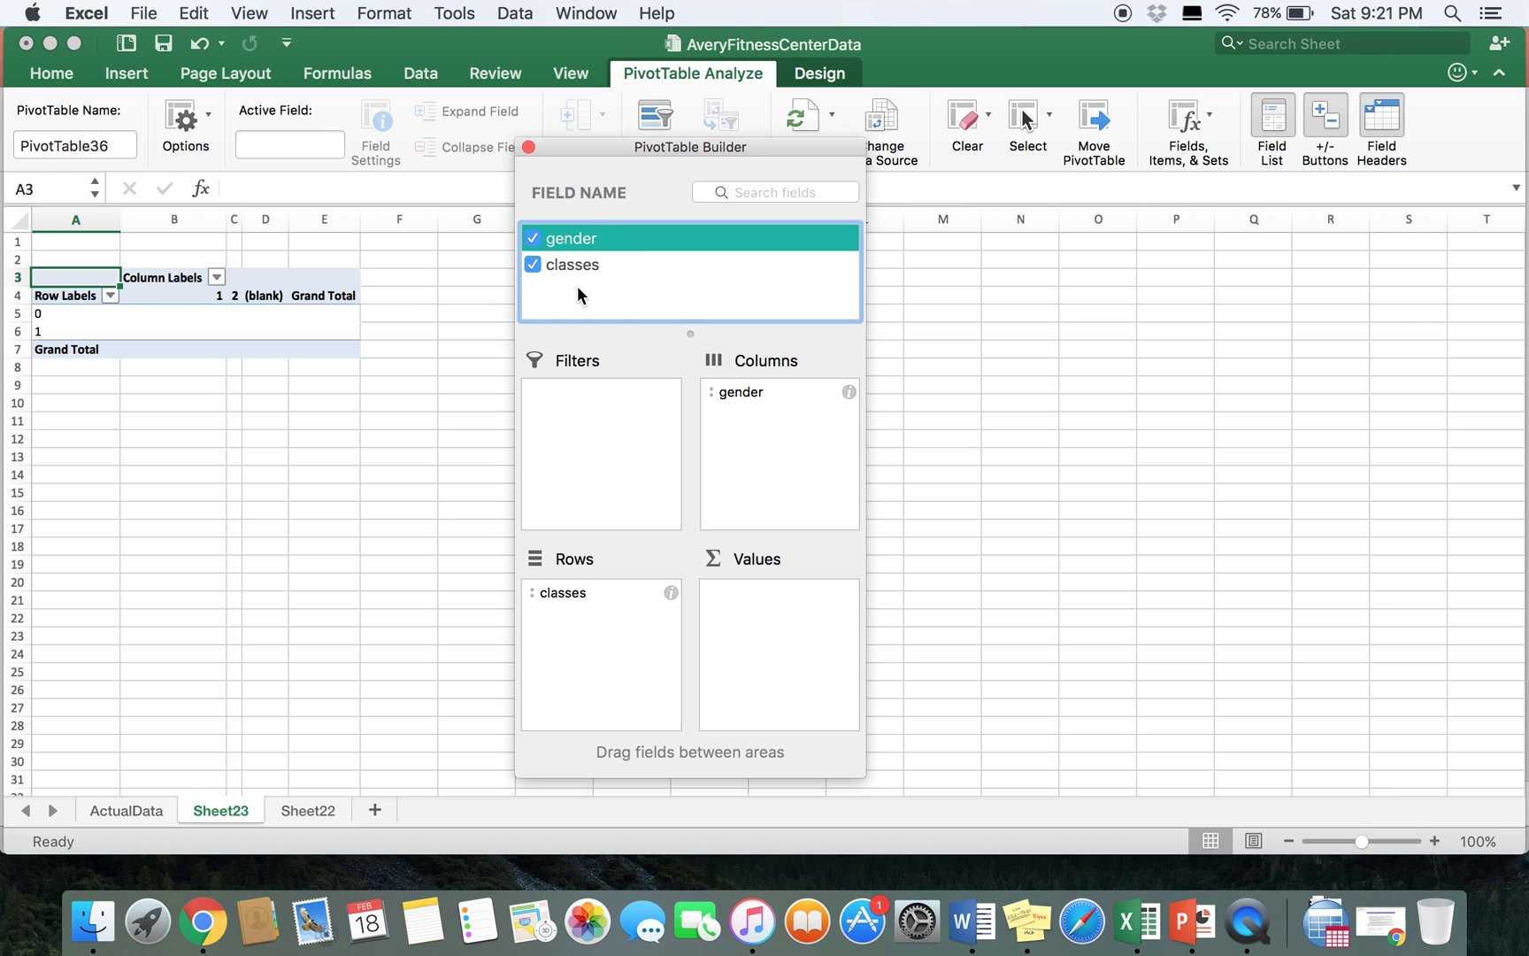
drag(567, 267, 788, 650)
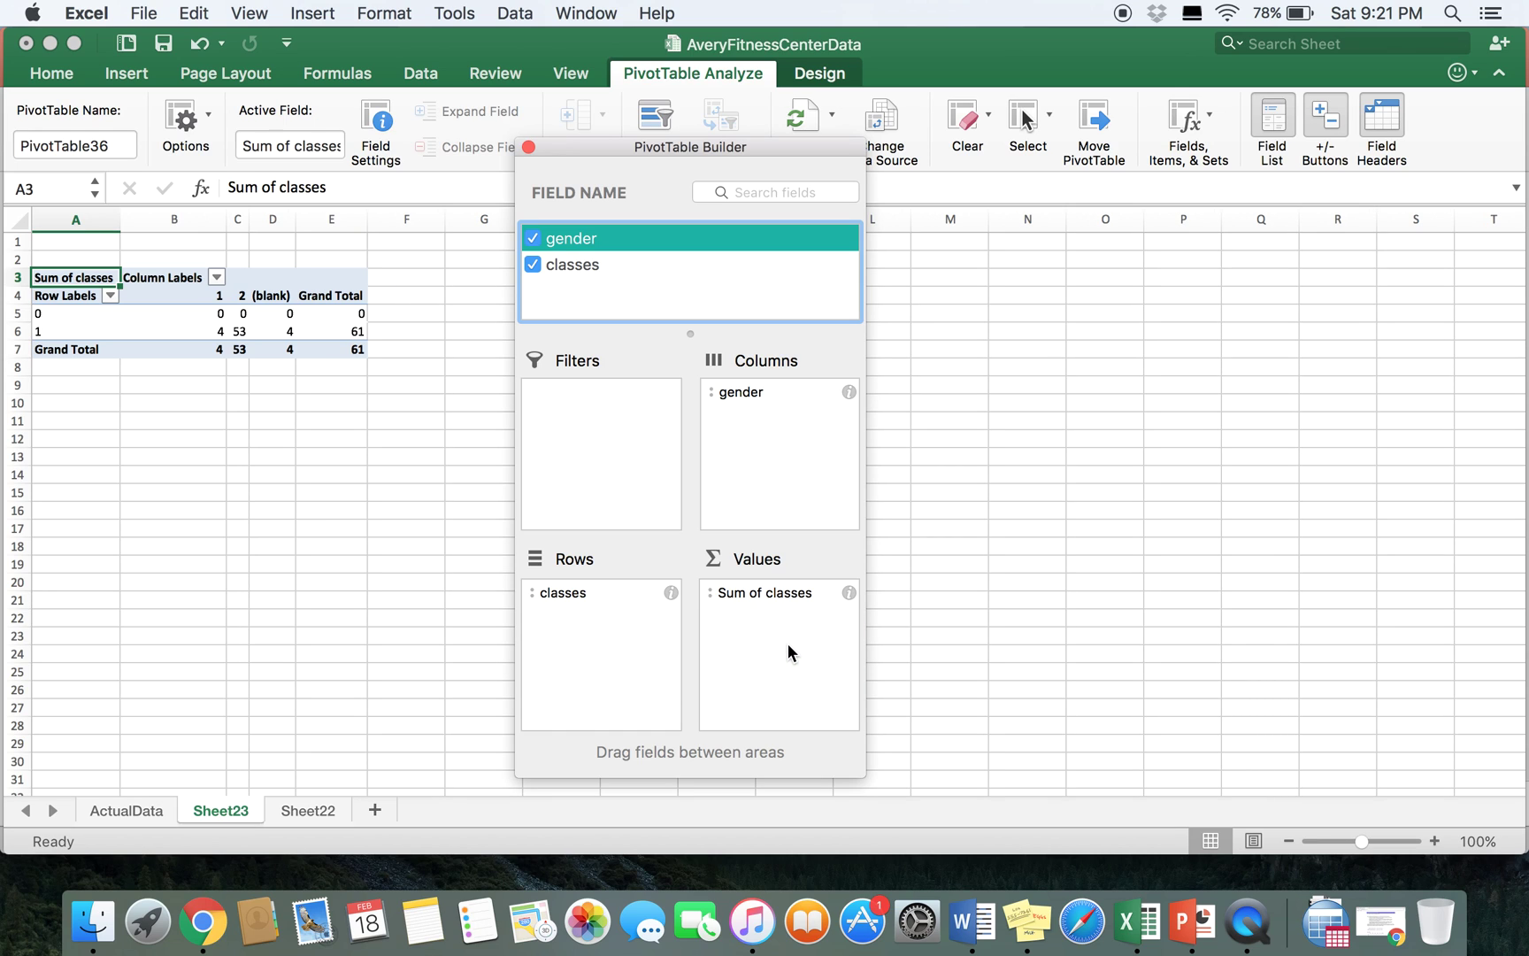
click(849, 592)
click(692, 427)
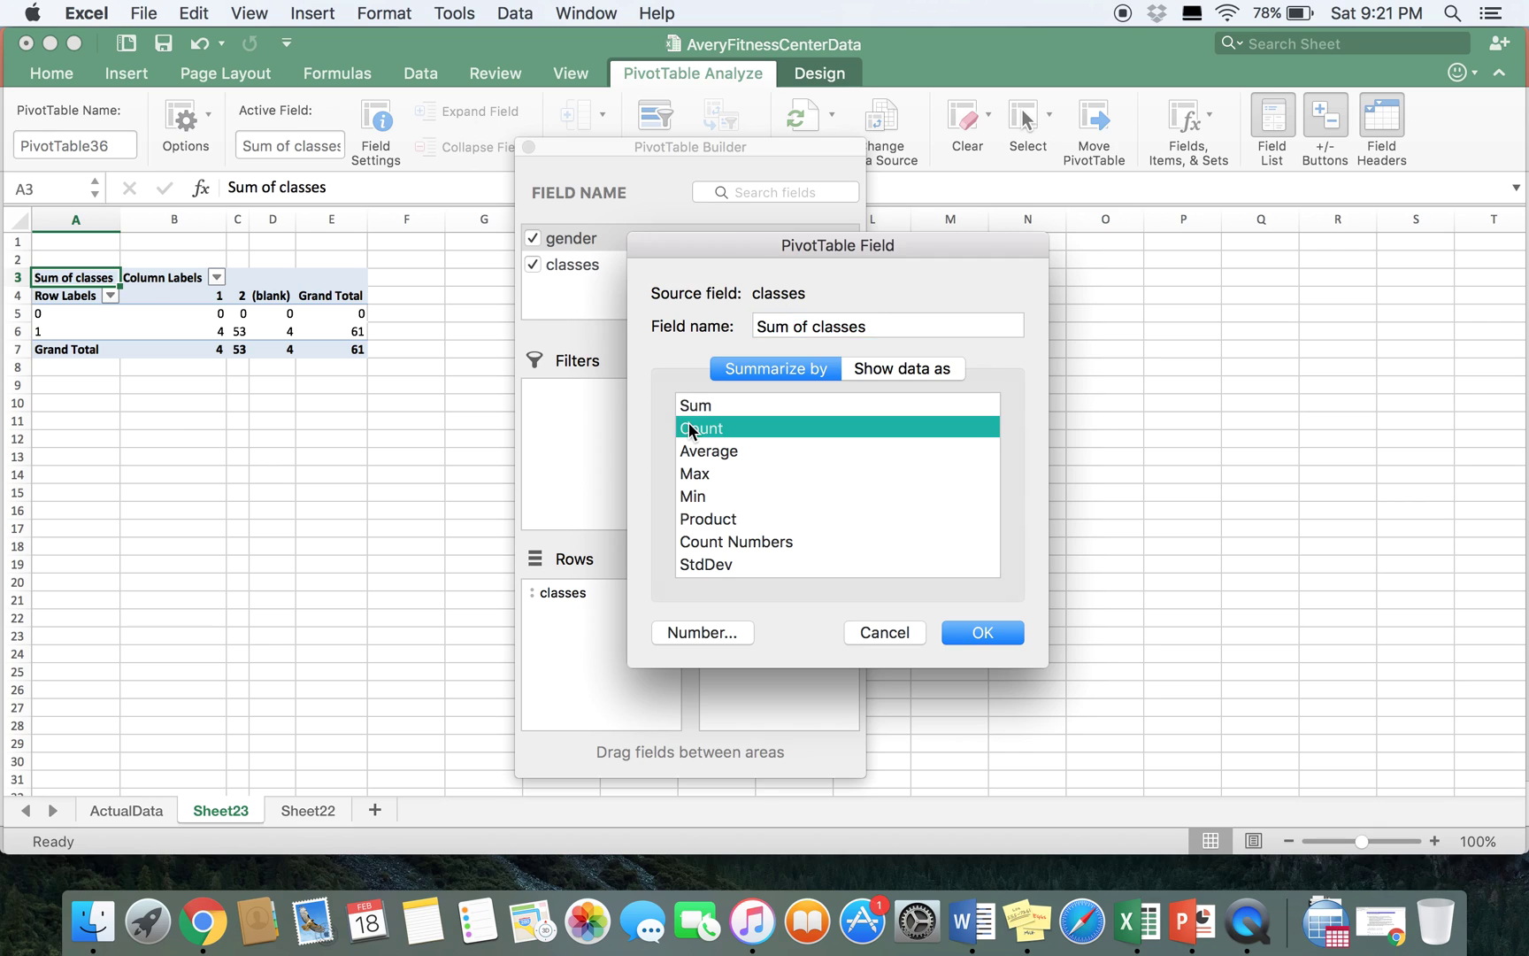
click(983, 634)
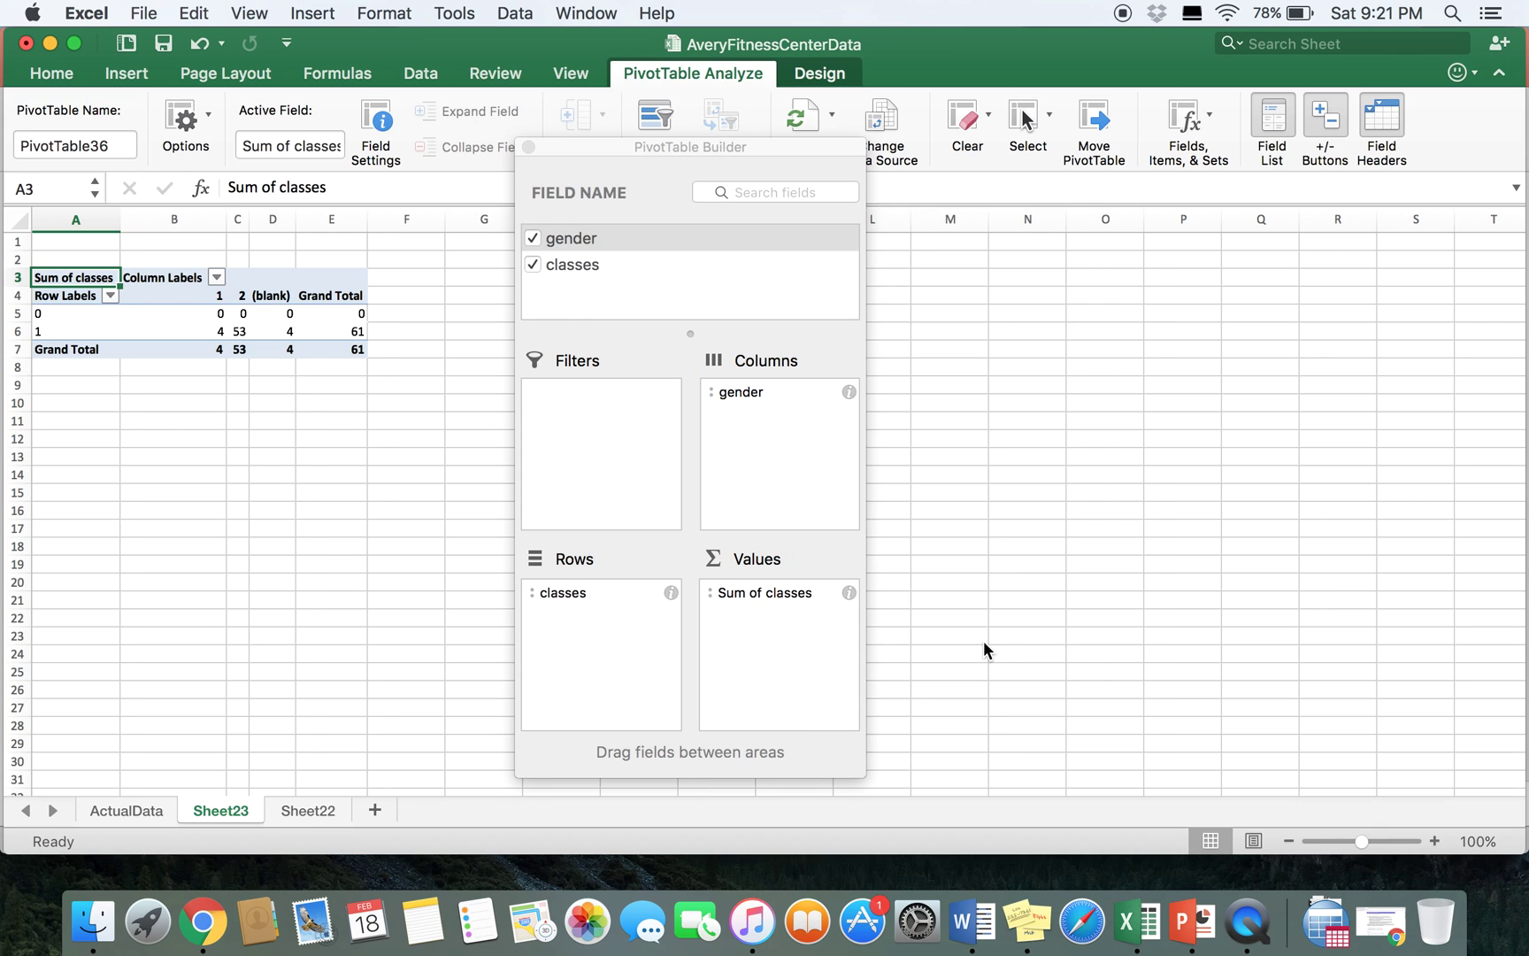
- Close the PivotTable Builder, leaving counts 41, 124, 5 and 4, 53, 4 visible
click(528, 147)
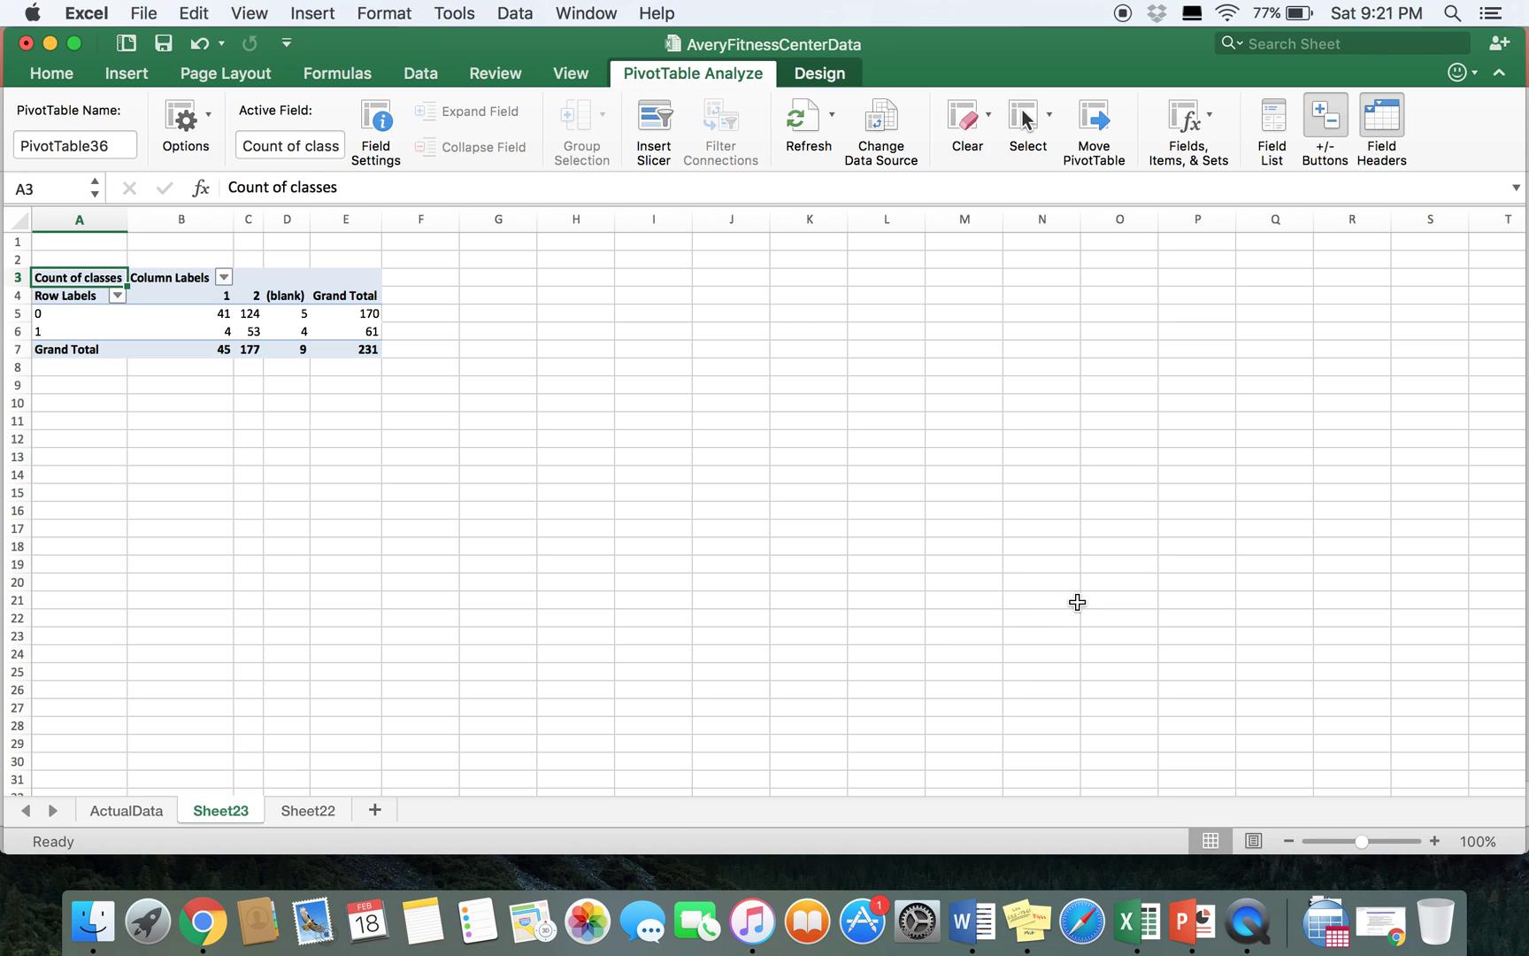
- In VassarStats, set a 2x2 table and enter counts 41, 124, 4 and 53
click(1411, 929)
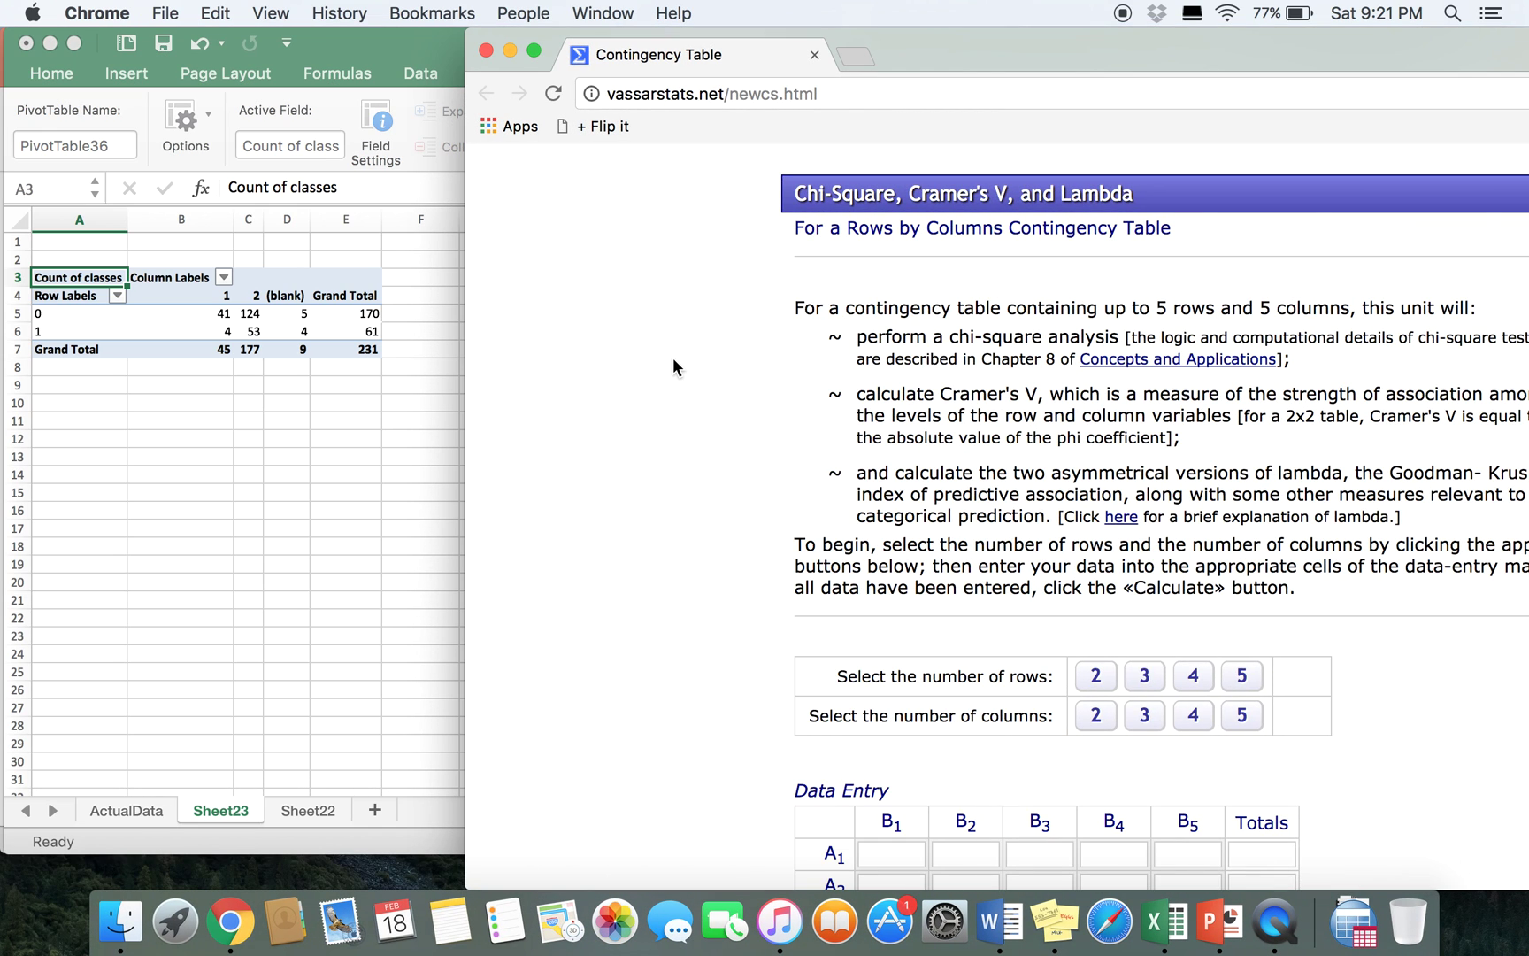
scroll(672, 358, down, 5)
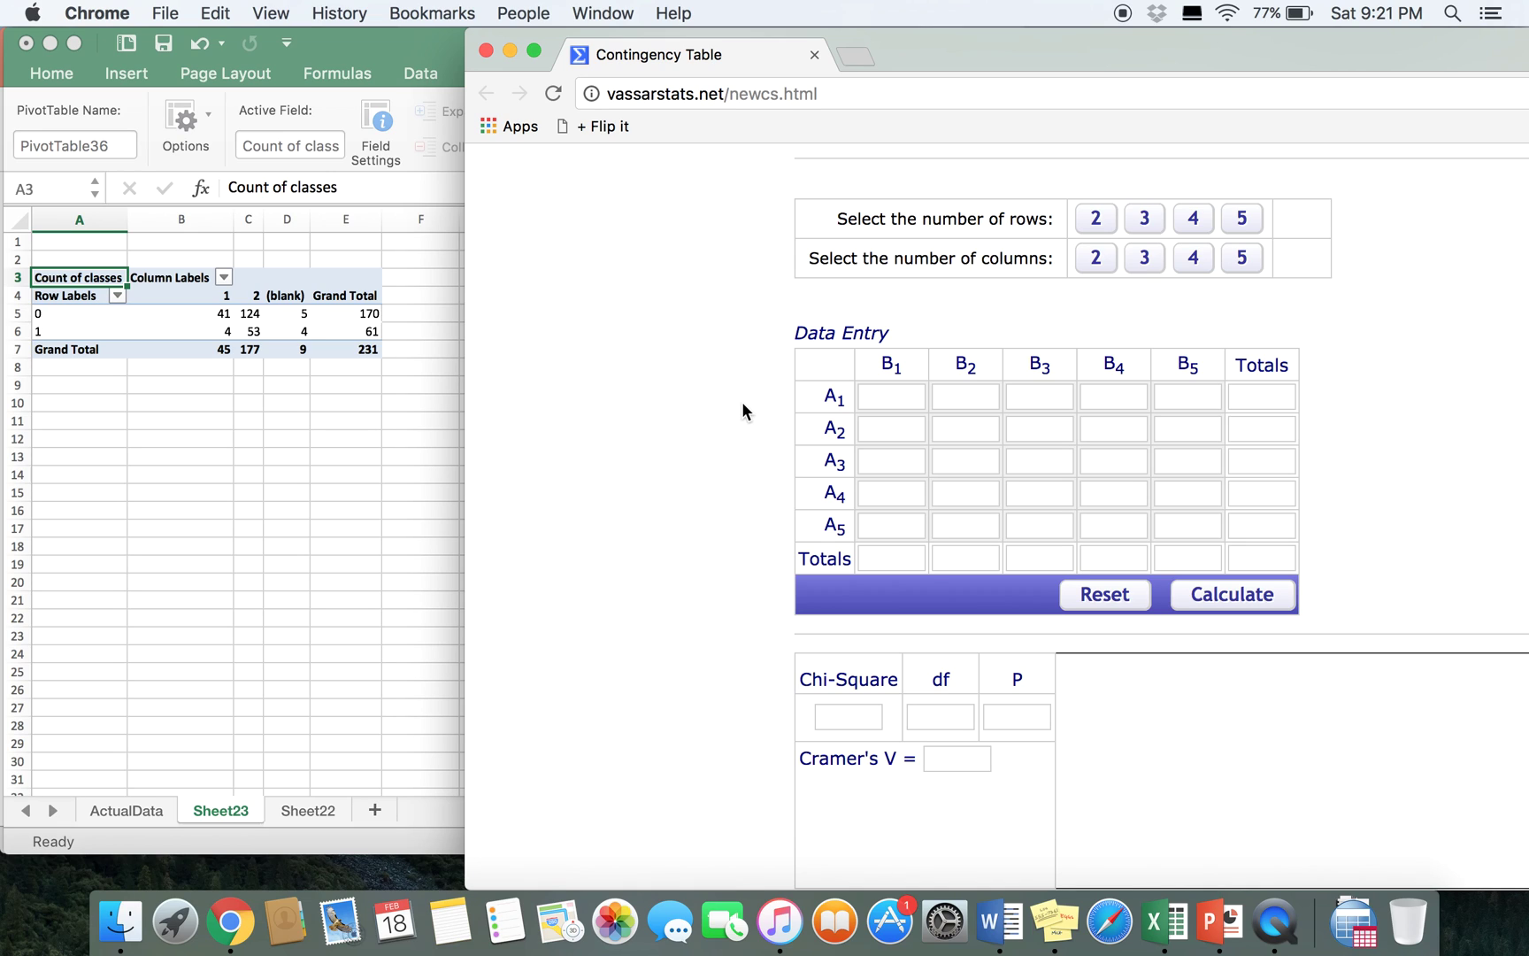
click(1098, 219)
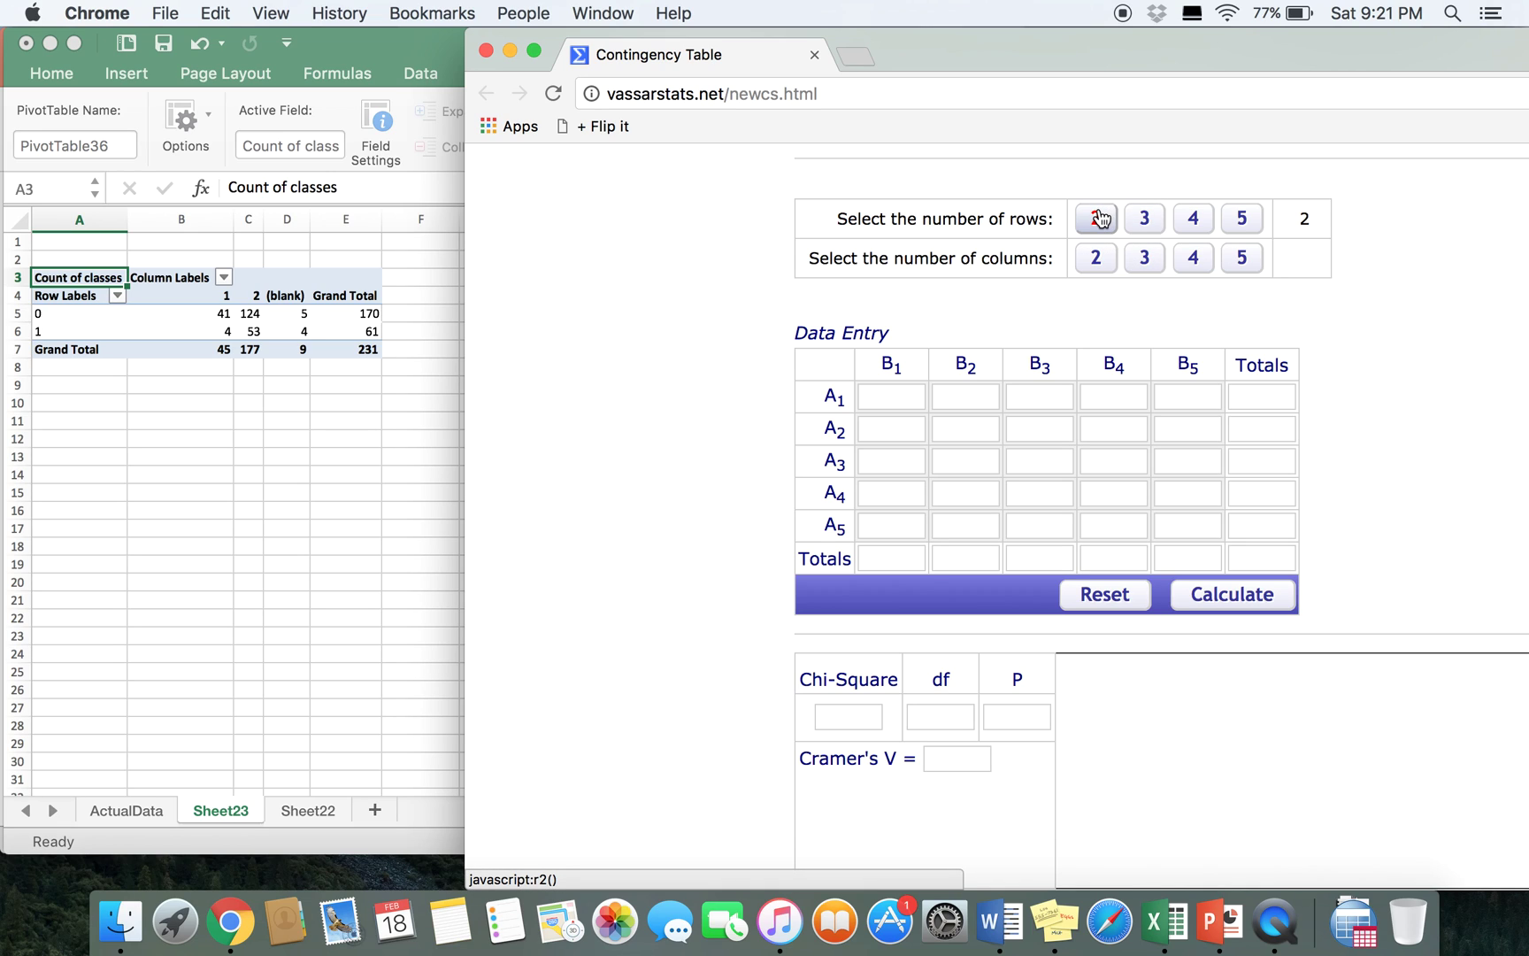
click(1098, 259)
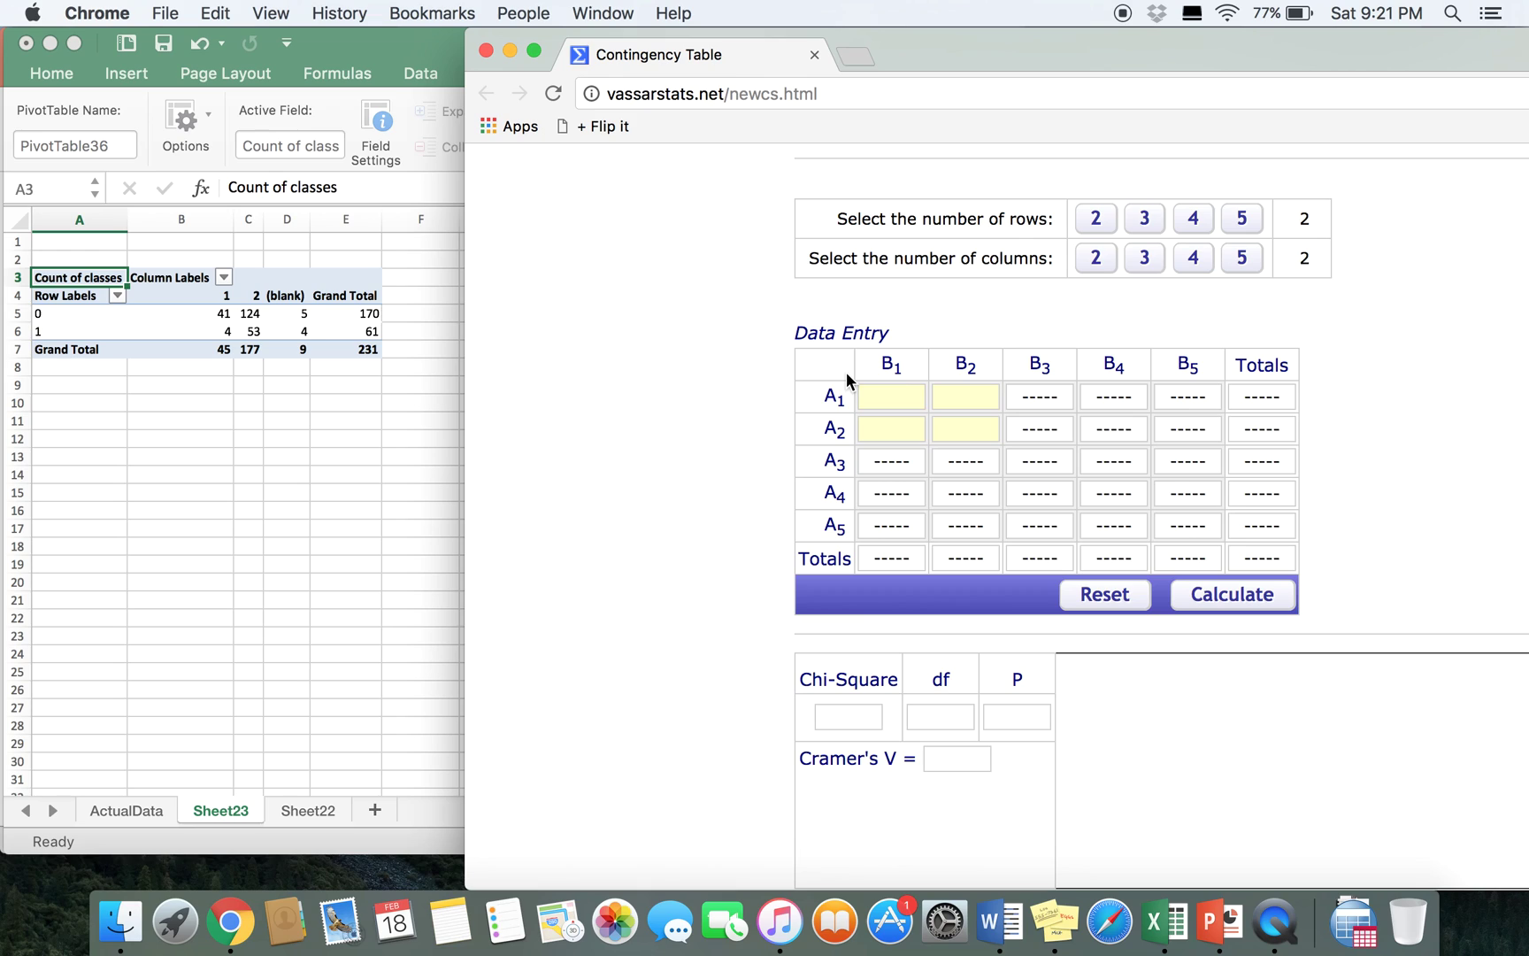
click(876, 393)
text(41)
click(970, 393)
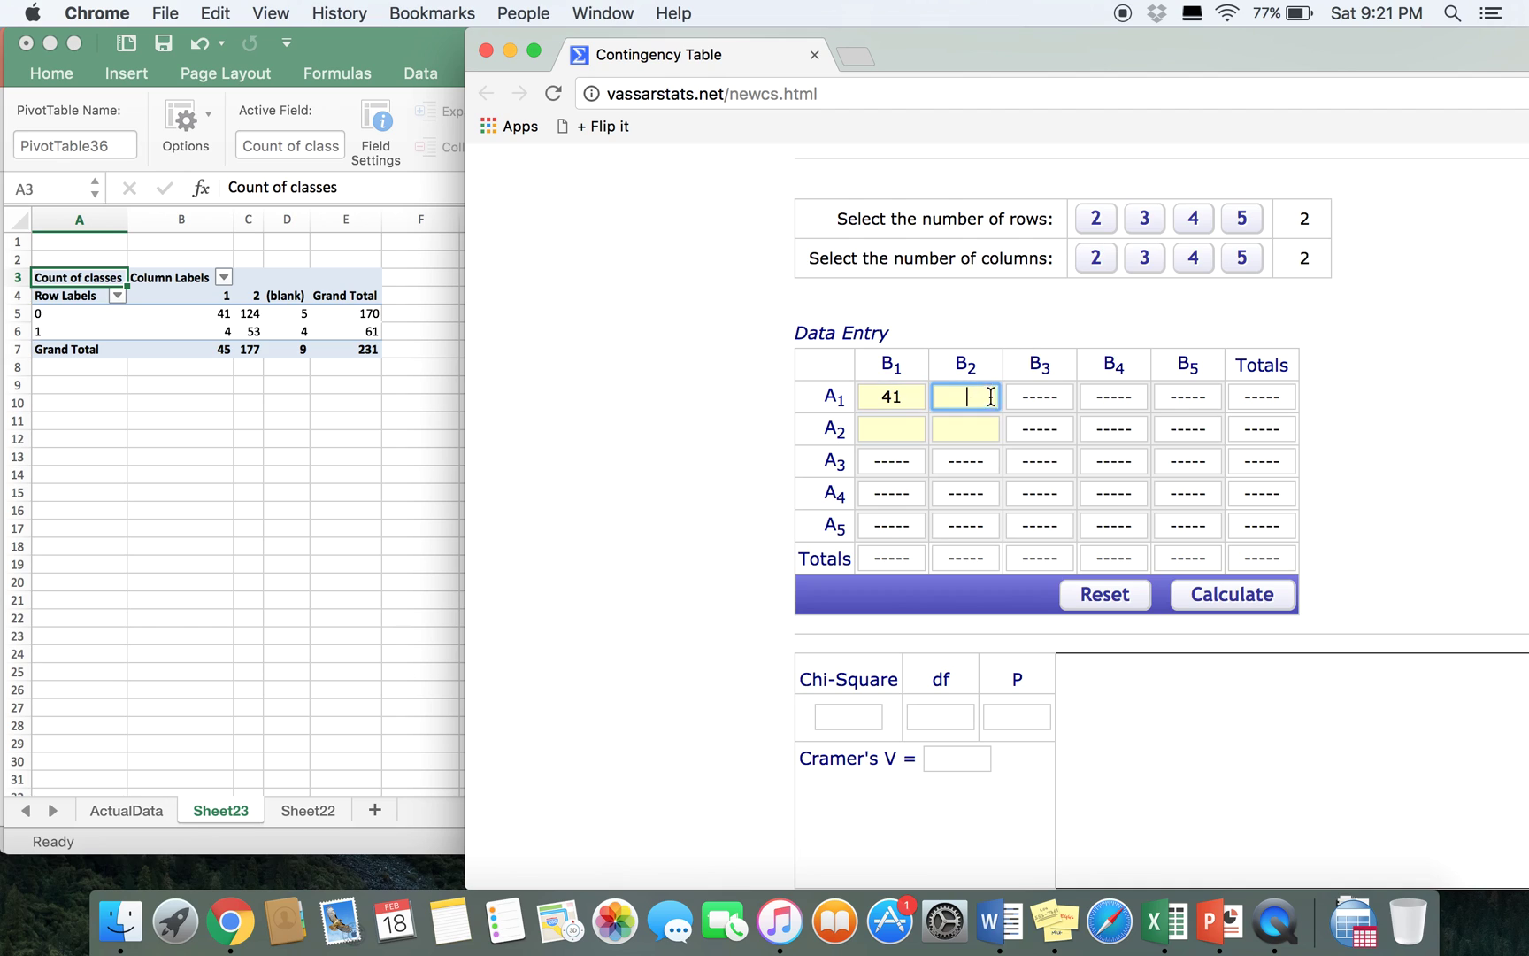
text(124)
click(875, 427)
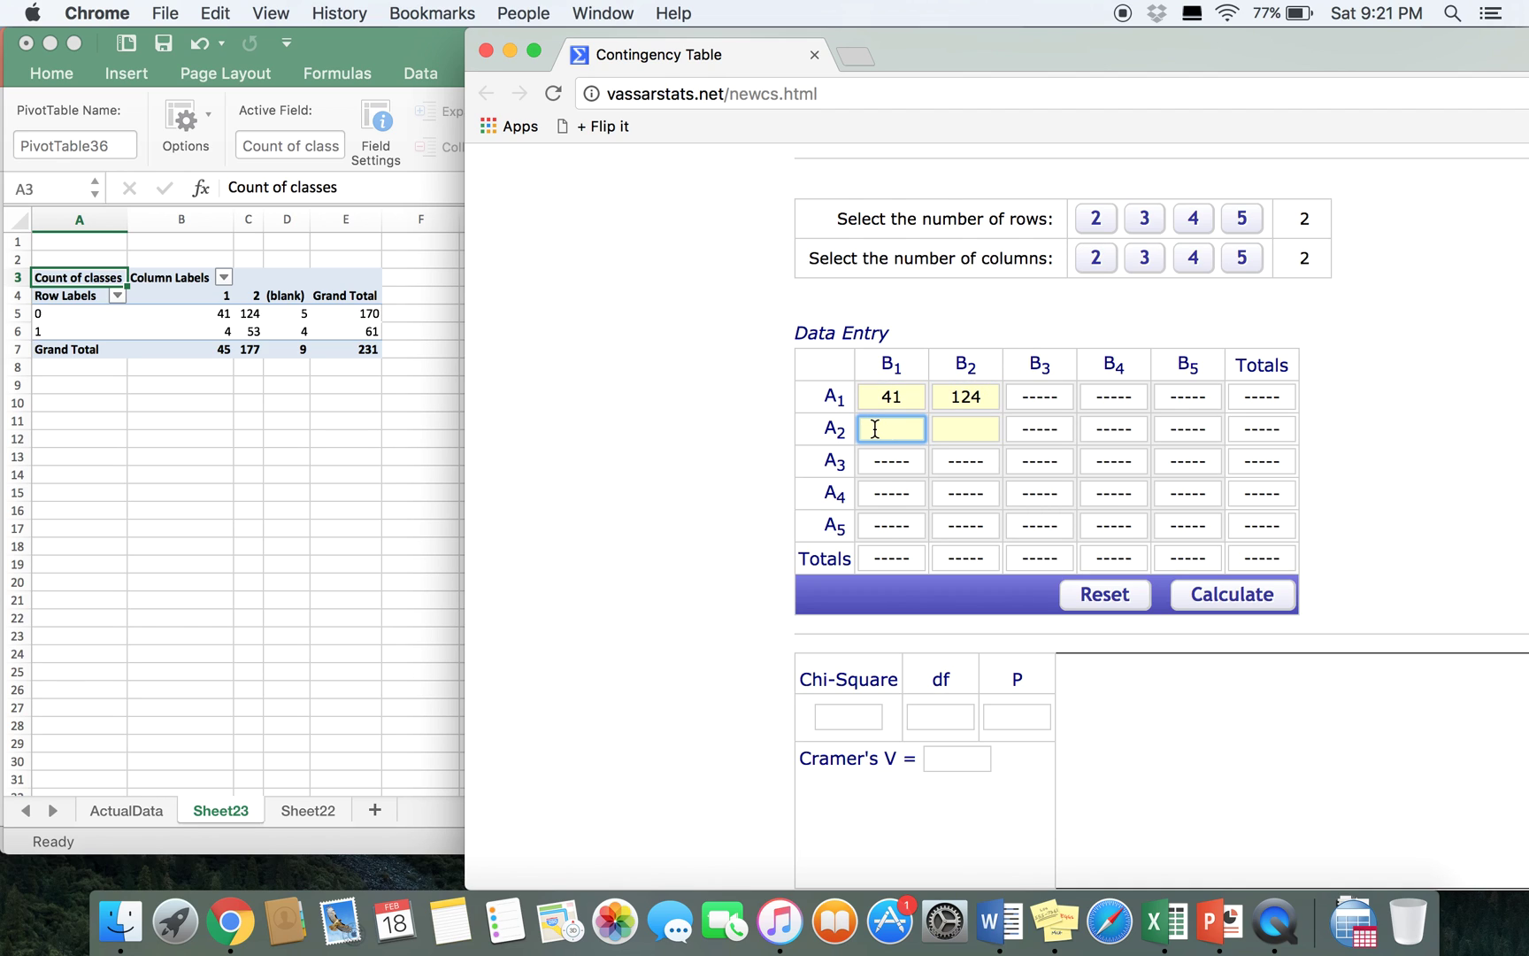
text(4)
click(947, 434)
text(53)
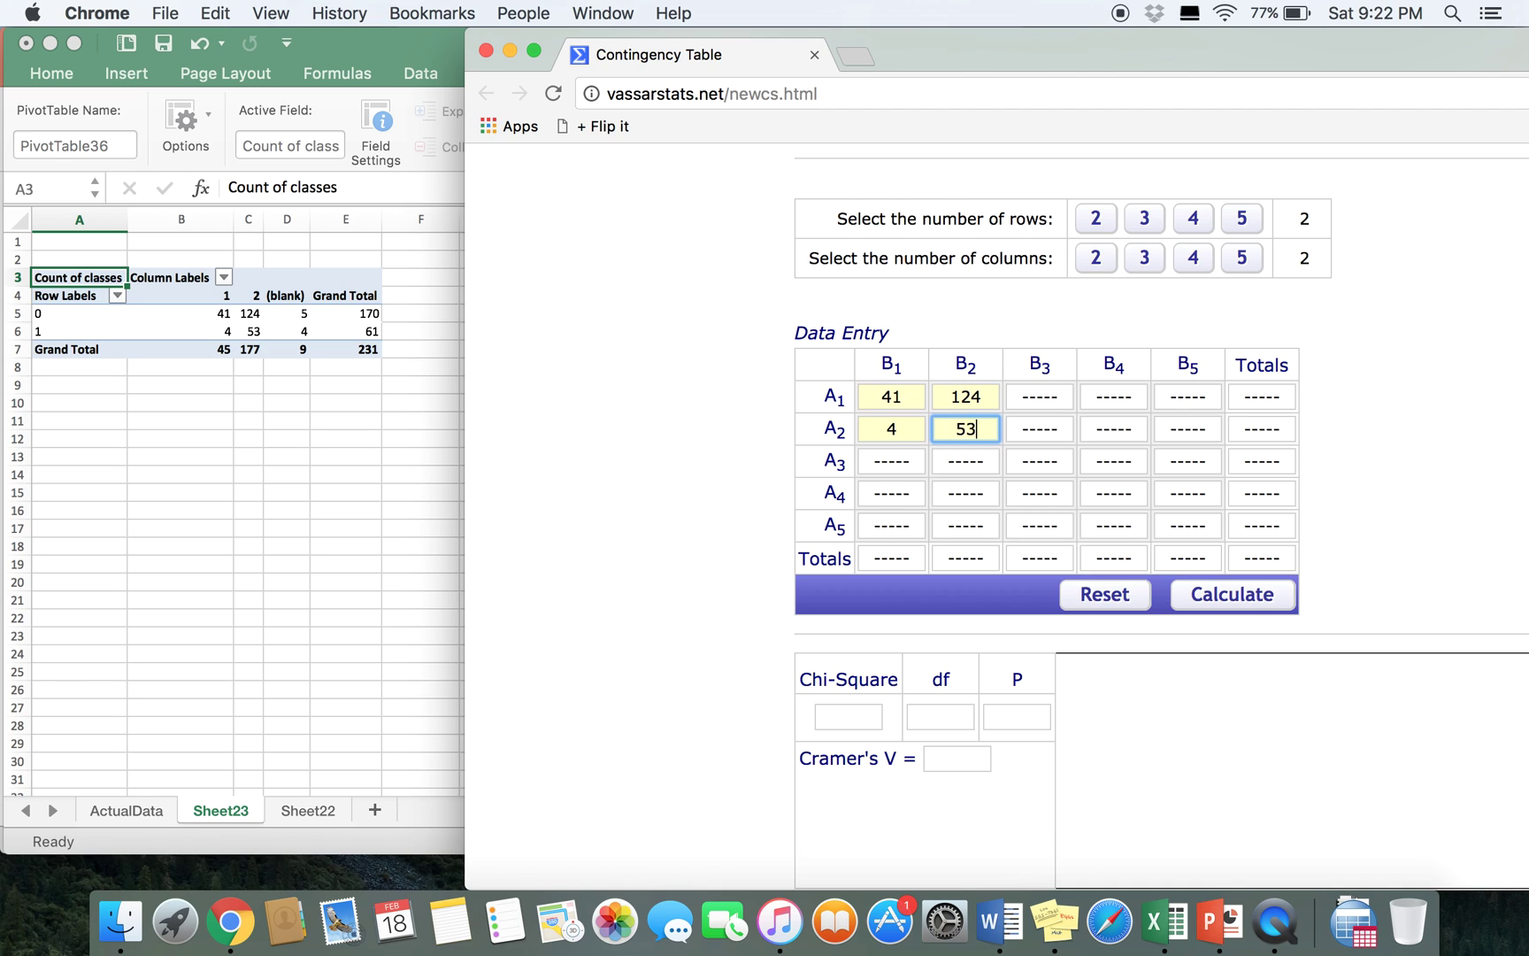
- Calculate the chi-square (7.27, df 1, P 0.007), then return to Excel
click(1284, 605)
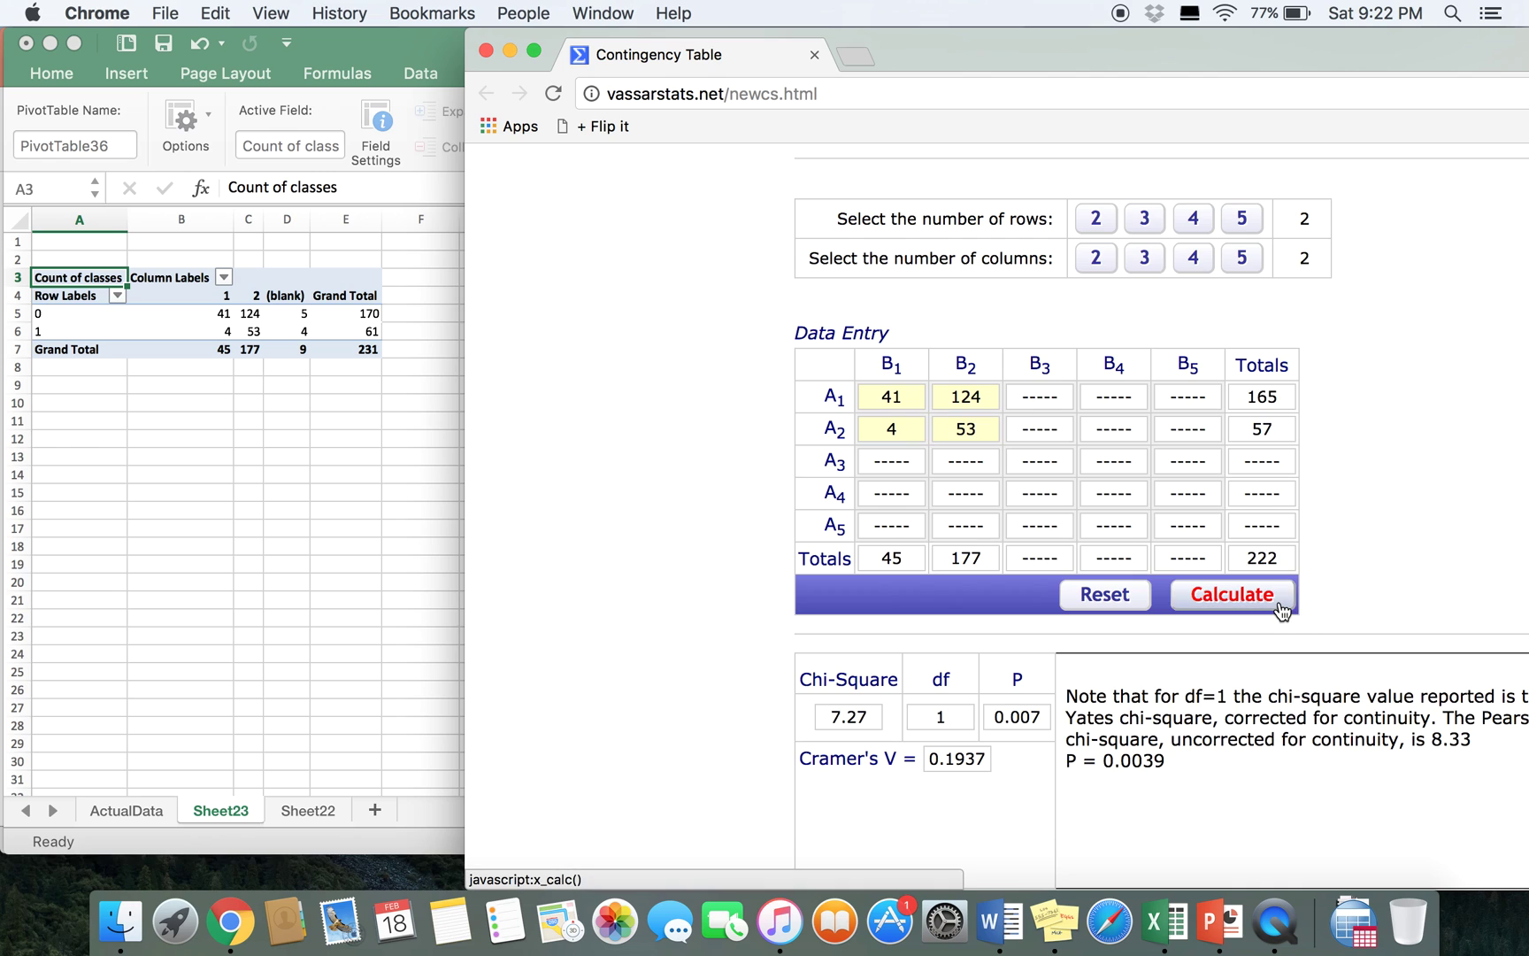
scroll(1058, 797, down, 1)
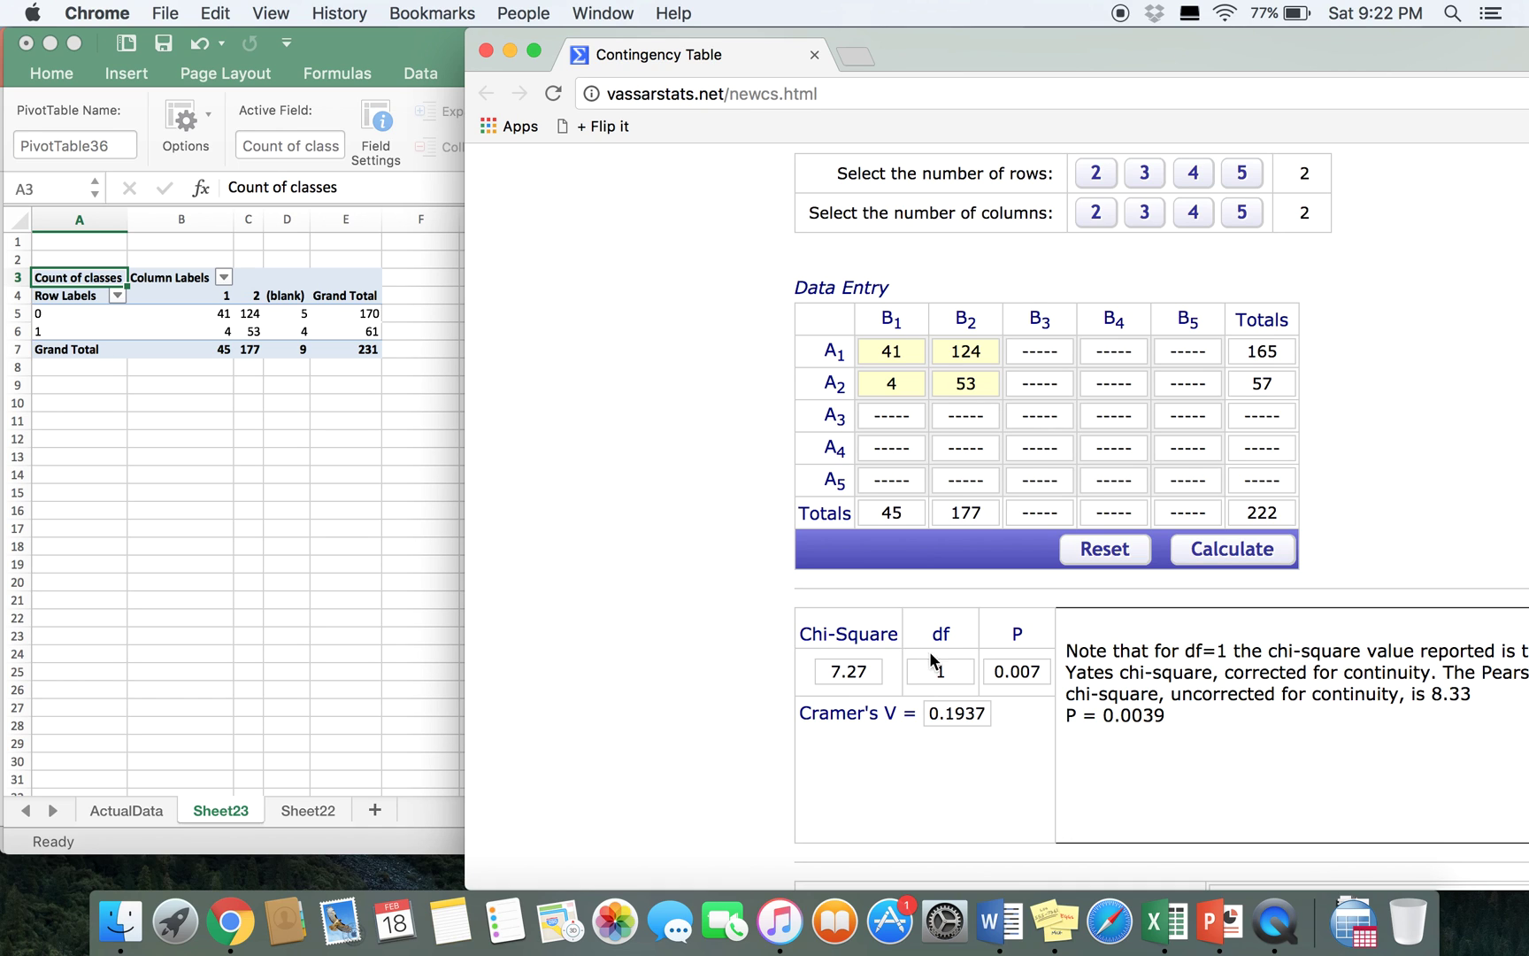
click(126, 650)
- Add Sheet24 and paste the ActualData doctor column I into its column A
click(127, 805)
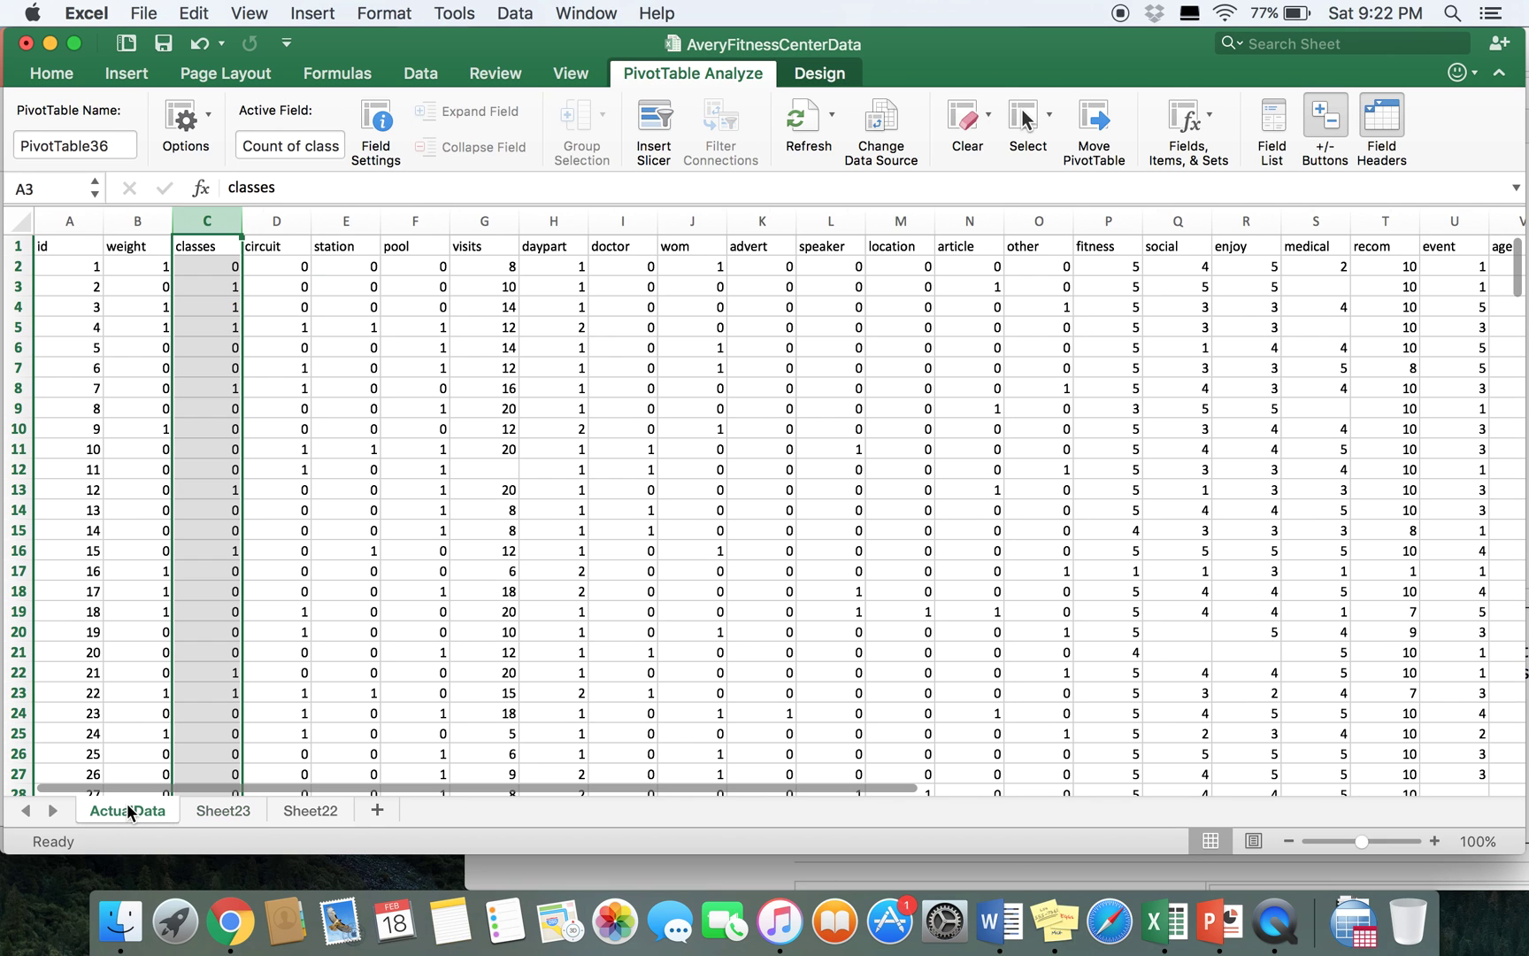
click(272, 292)
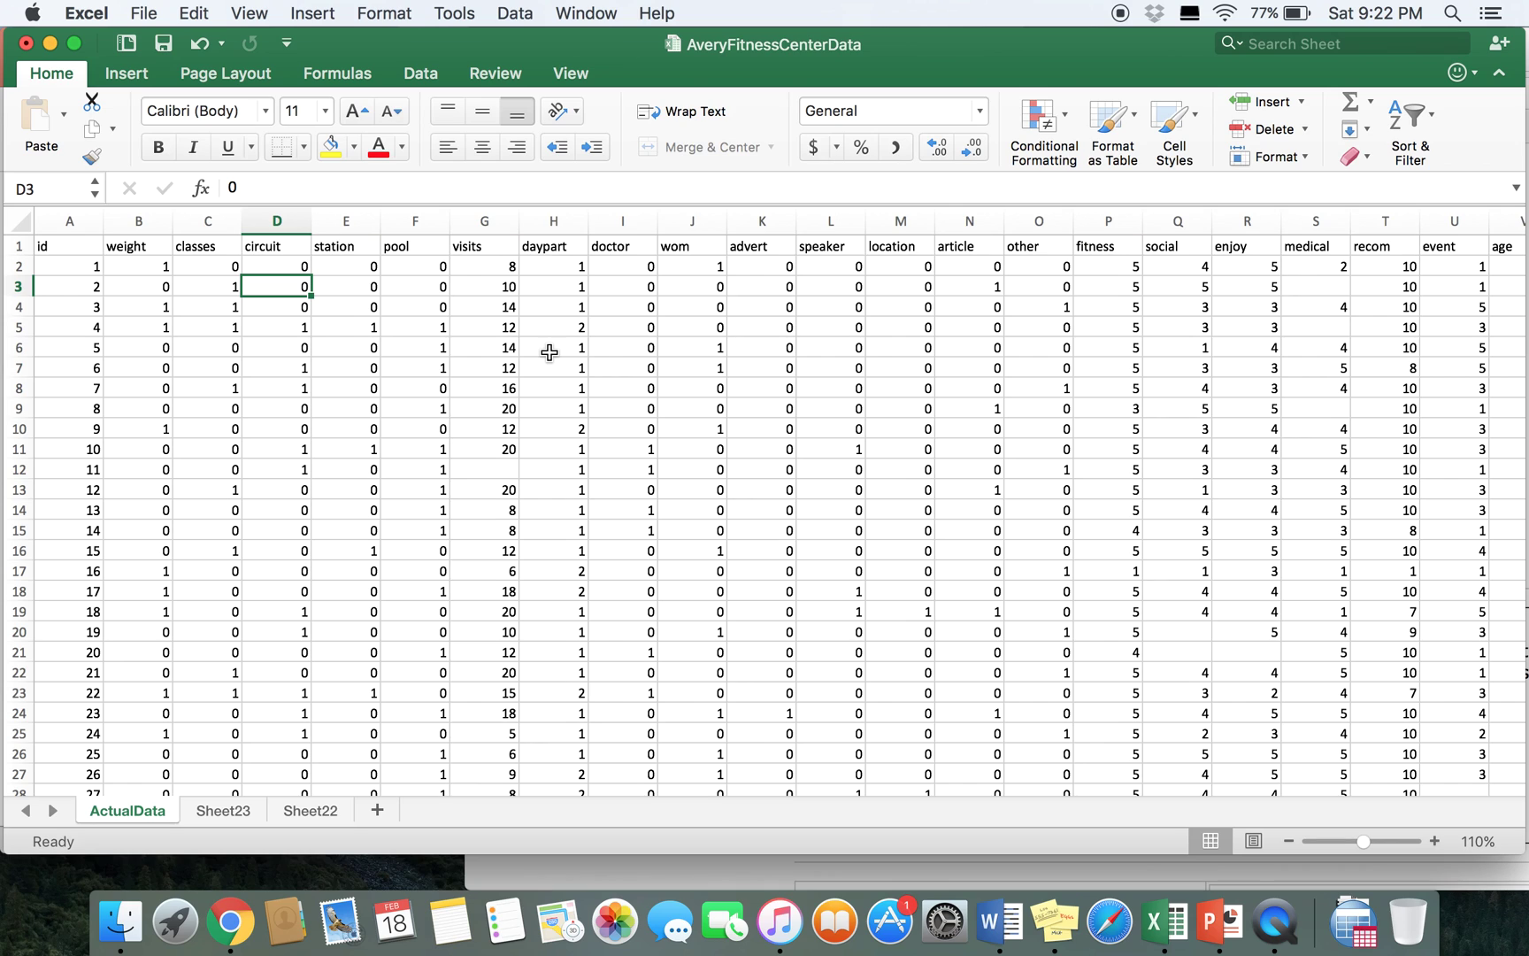
click(377, 810)
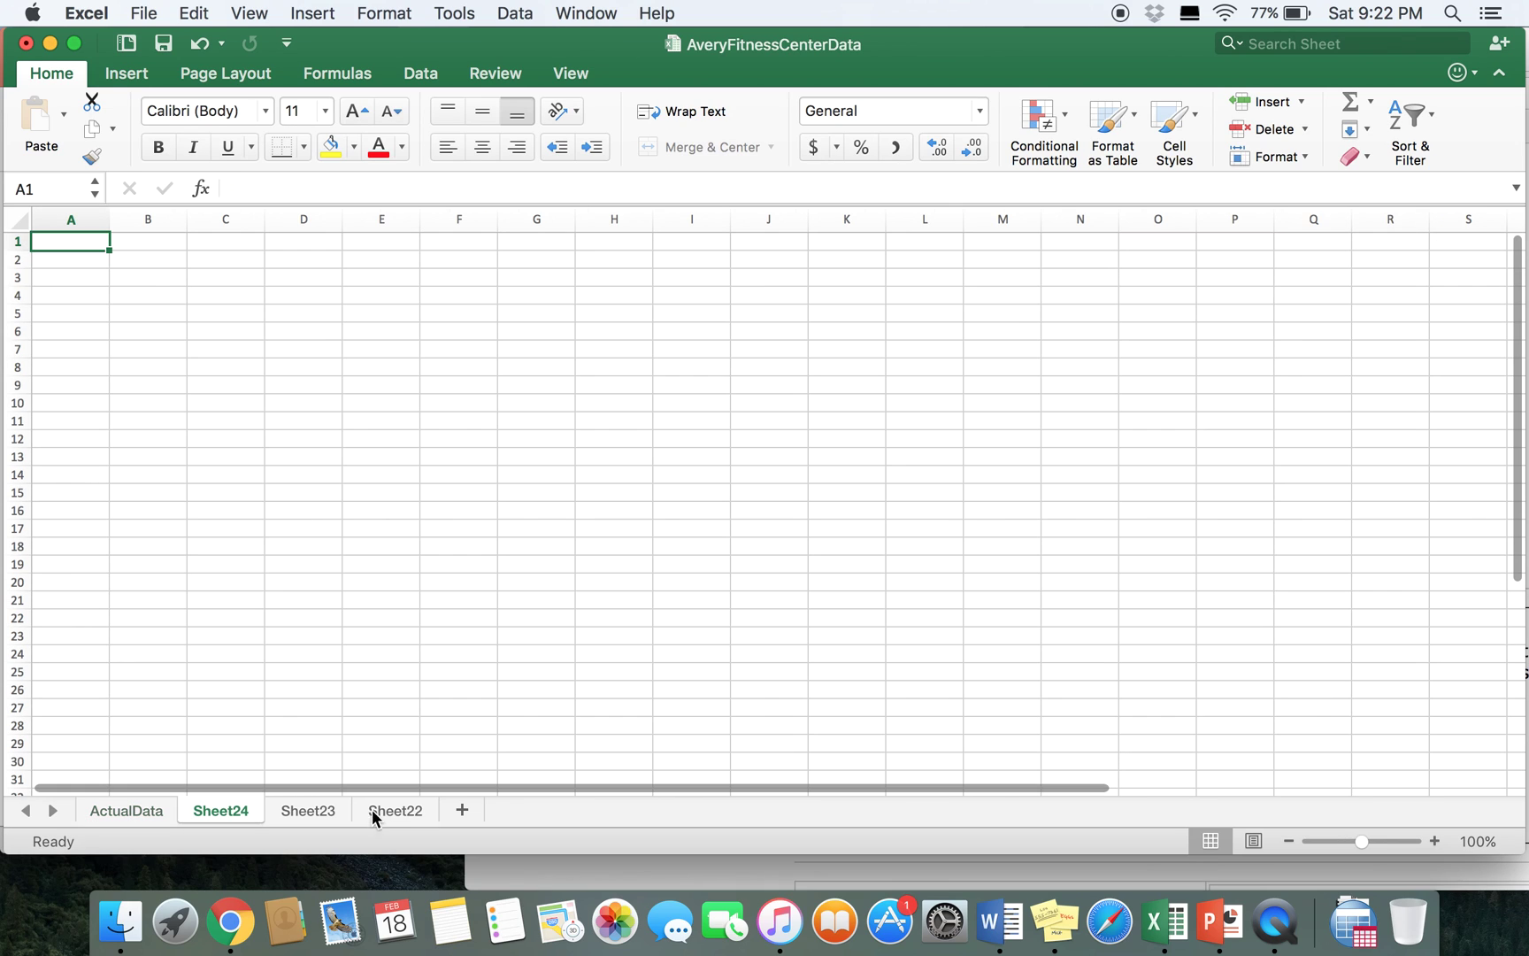
click(91, 821)
click(623, 220)
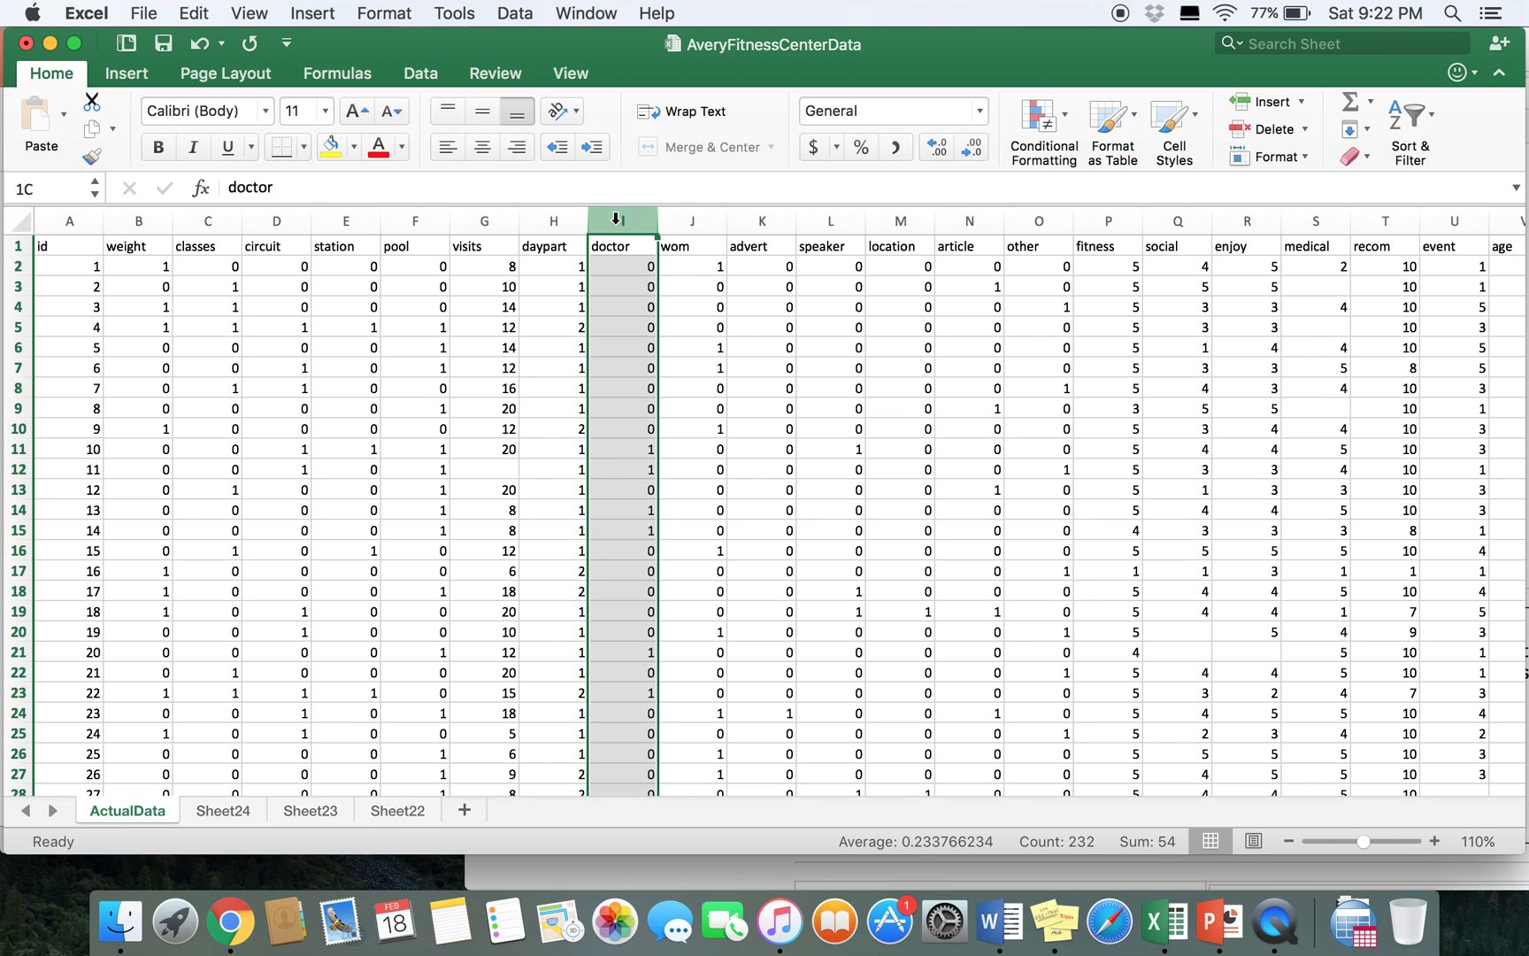
key(super+c)
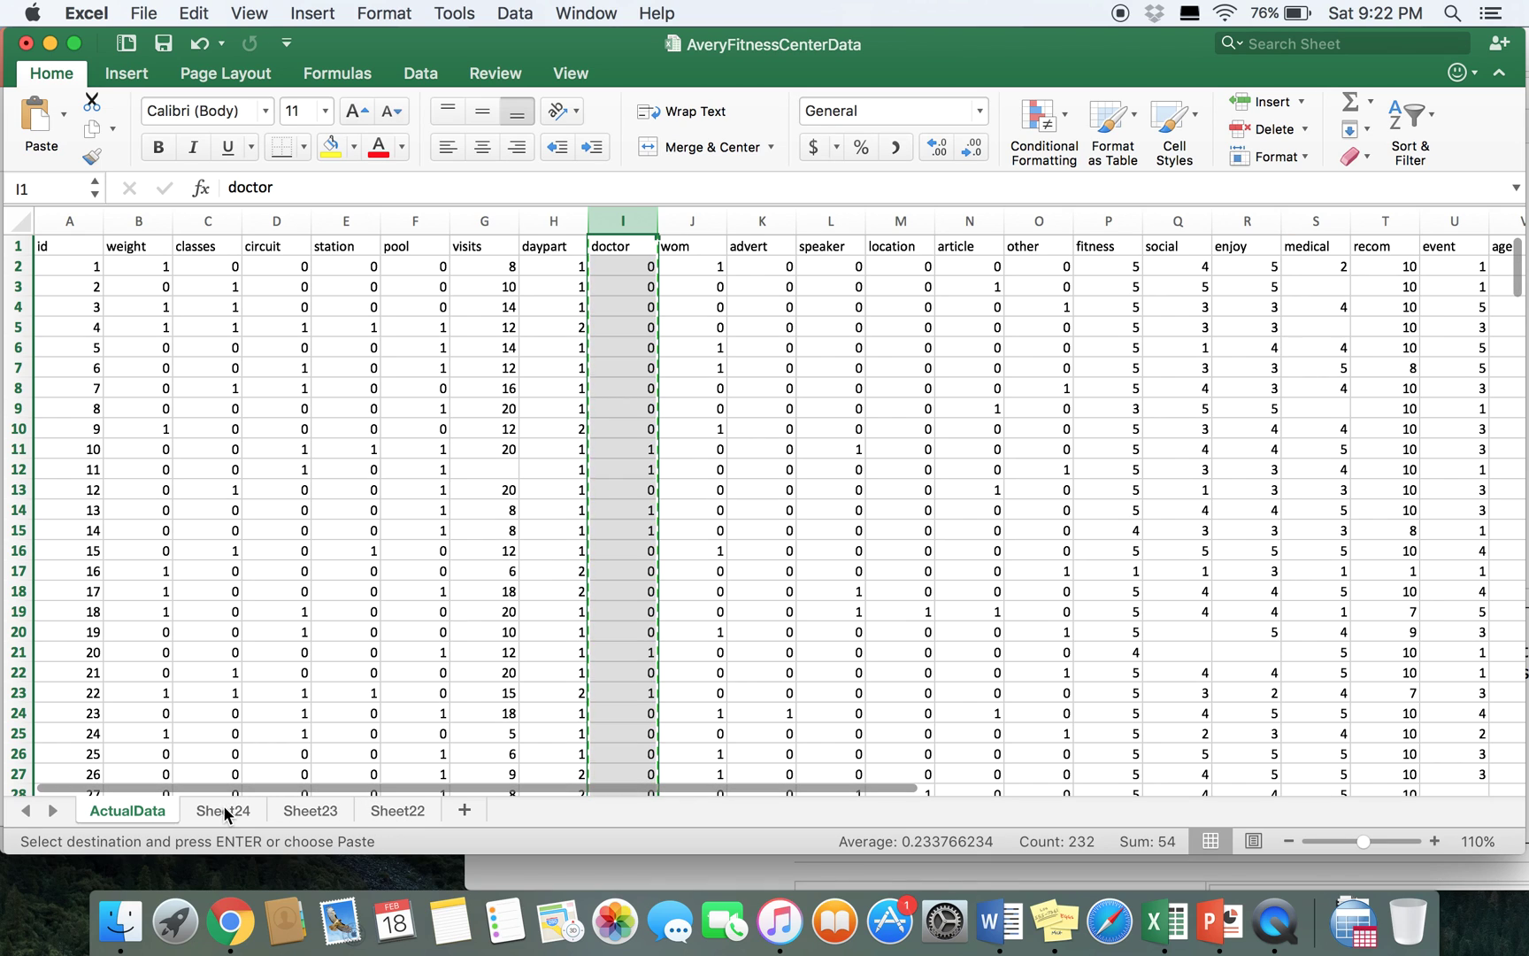
click(223, 808)
key(super+v)
- Copy the pool column F from ActualData into Sheet24 column B
click(136, 246)
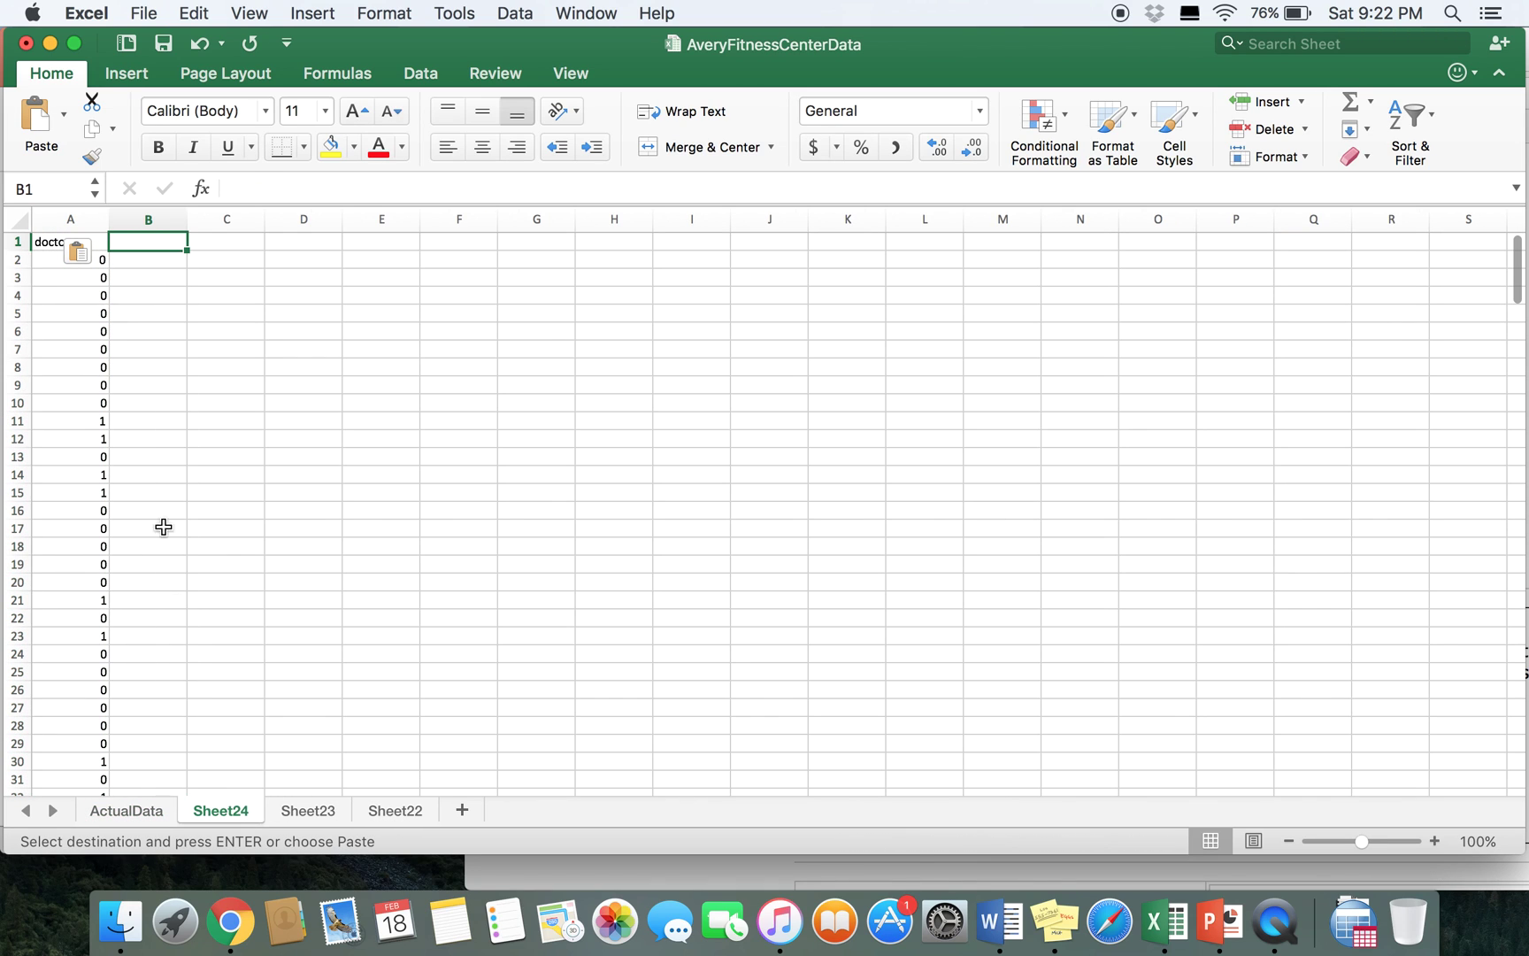
click(123, 808)
click(415, 220)
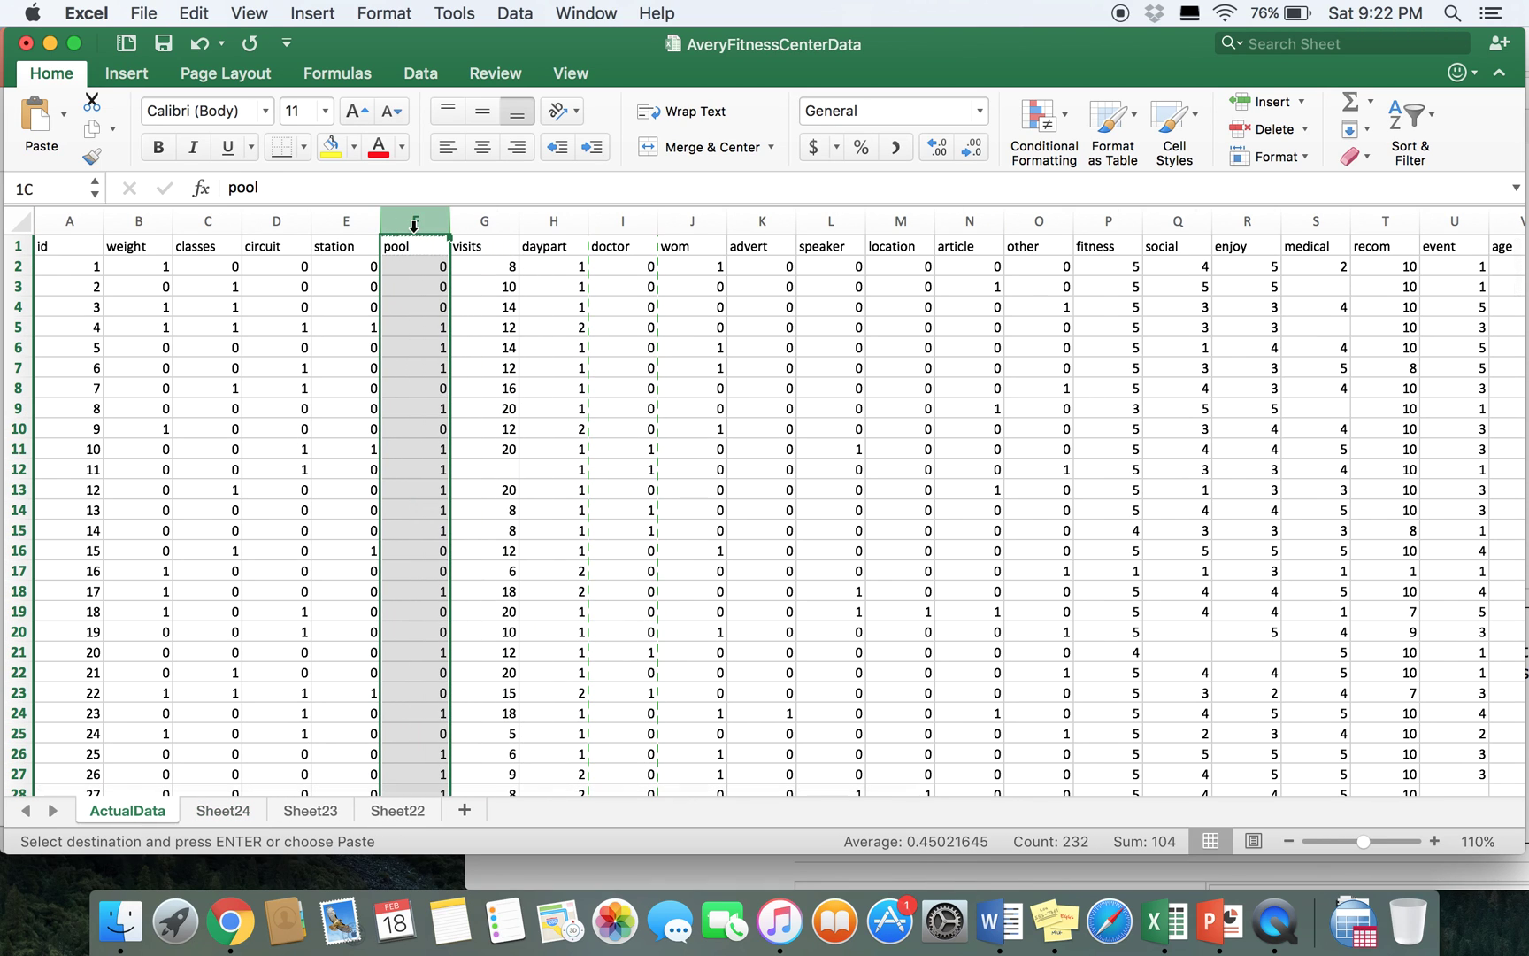
key(super+c)
click(223, 809)
key(super+v)
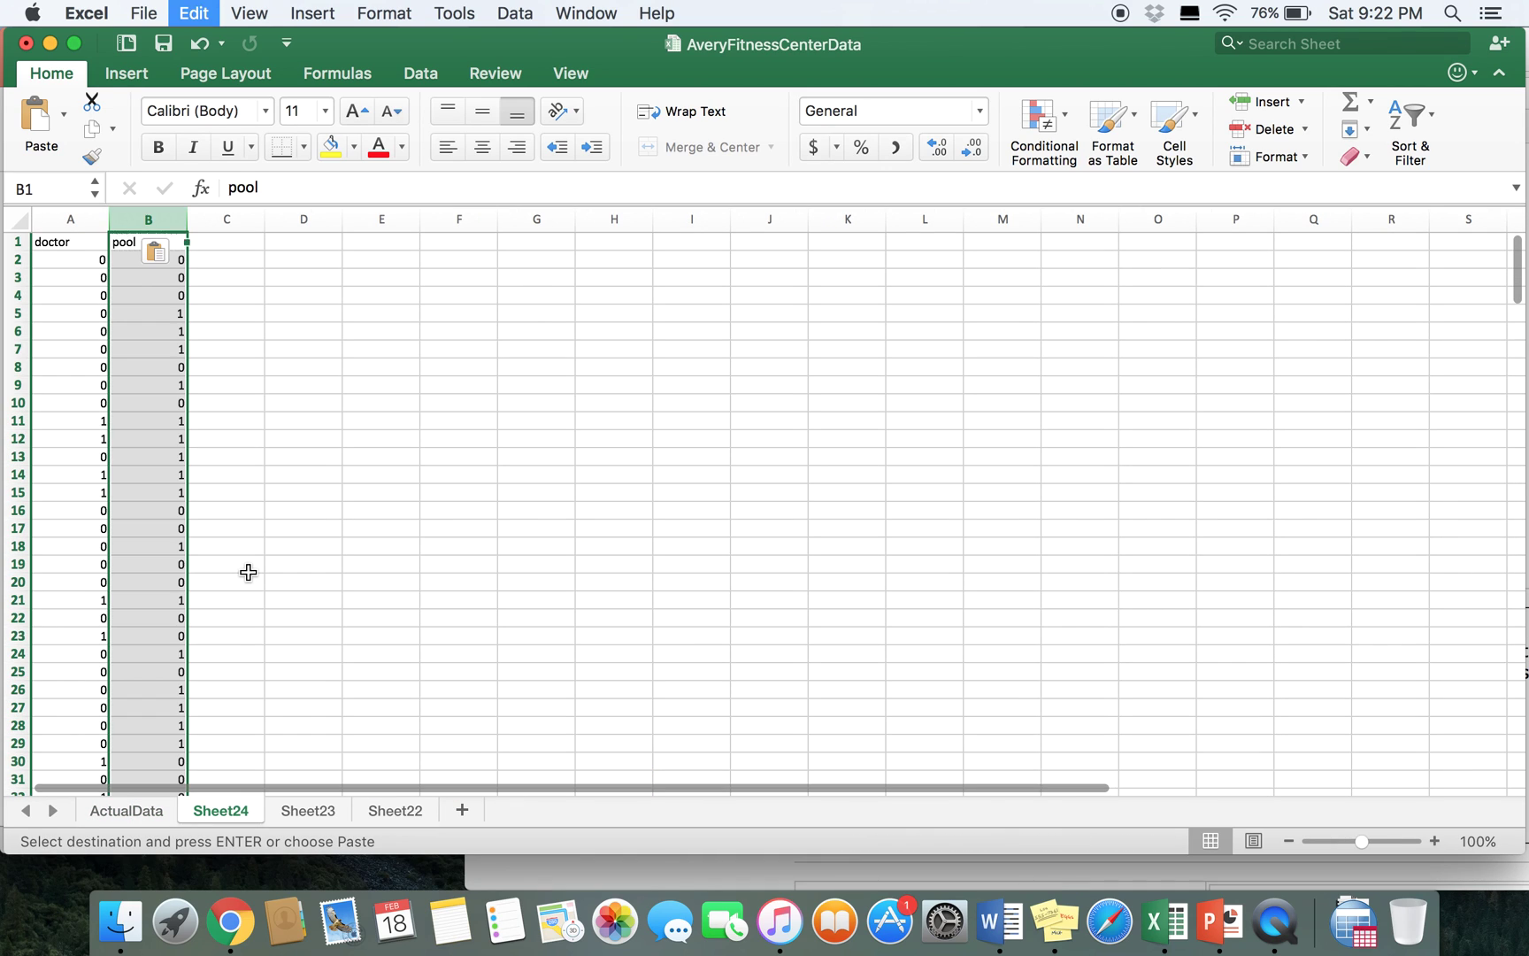
click(404, 459)
- Insert a PivotTable from Sheet24 A1:B232 on a new worksheet
click(127, 73)
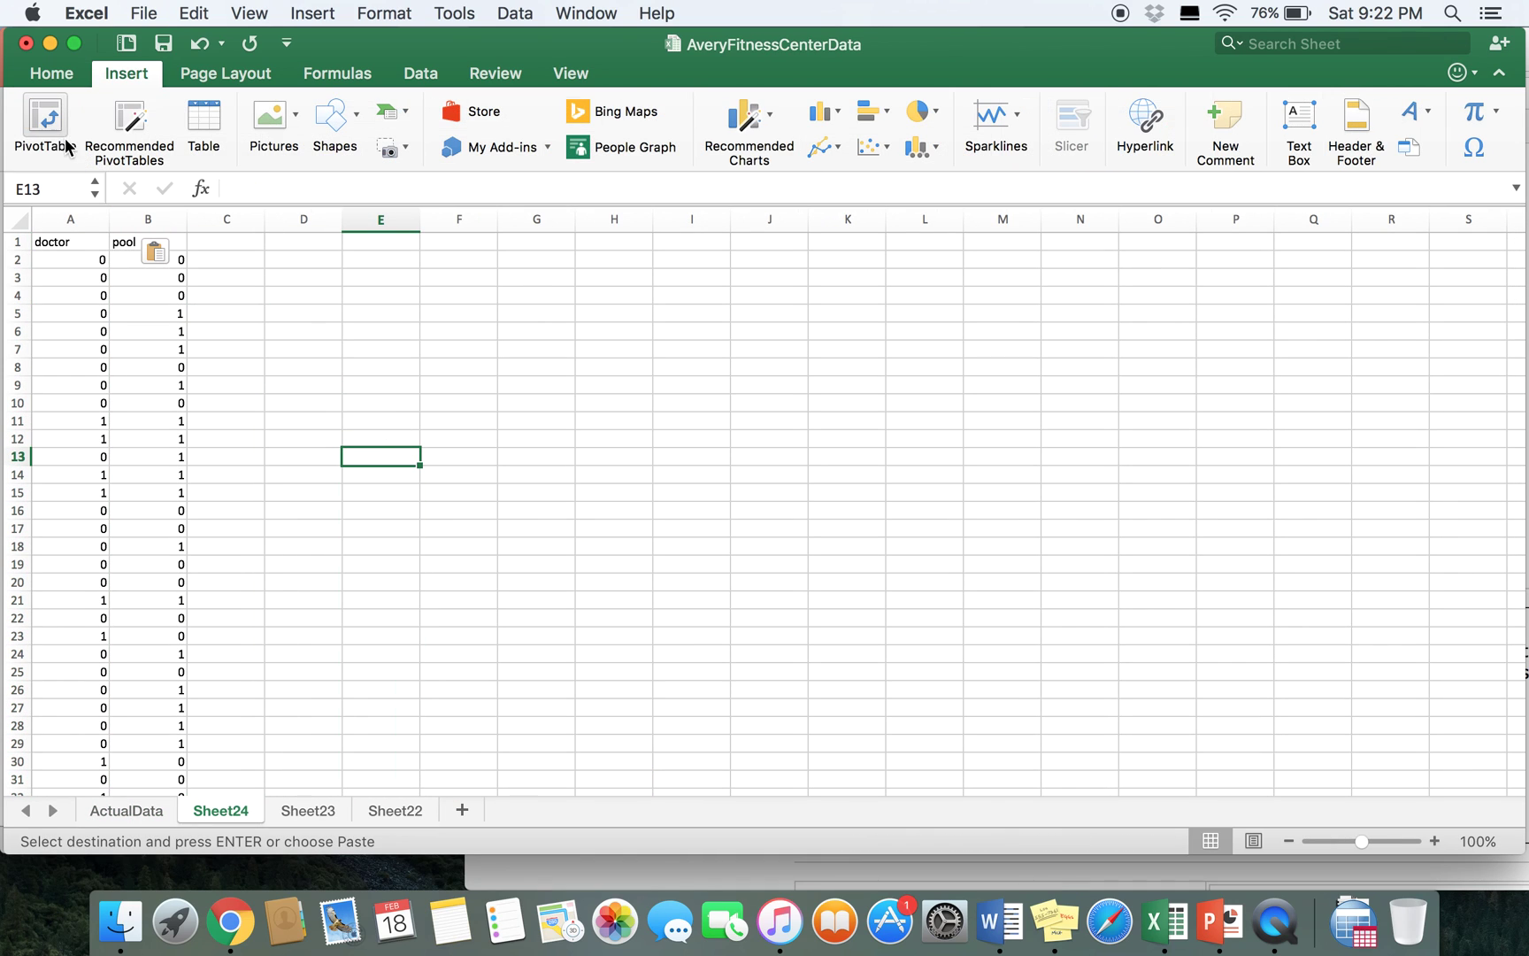
click(48, 131)
drag(57, 241, 136, 564)
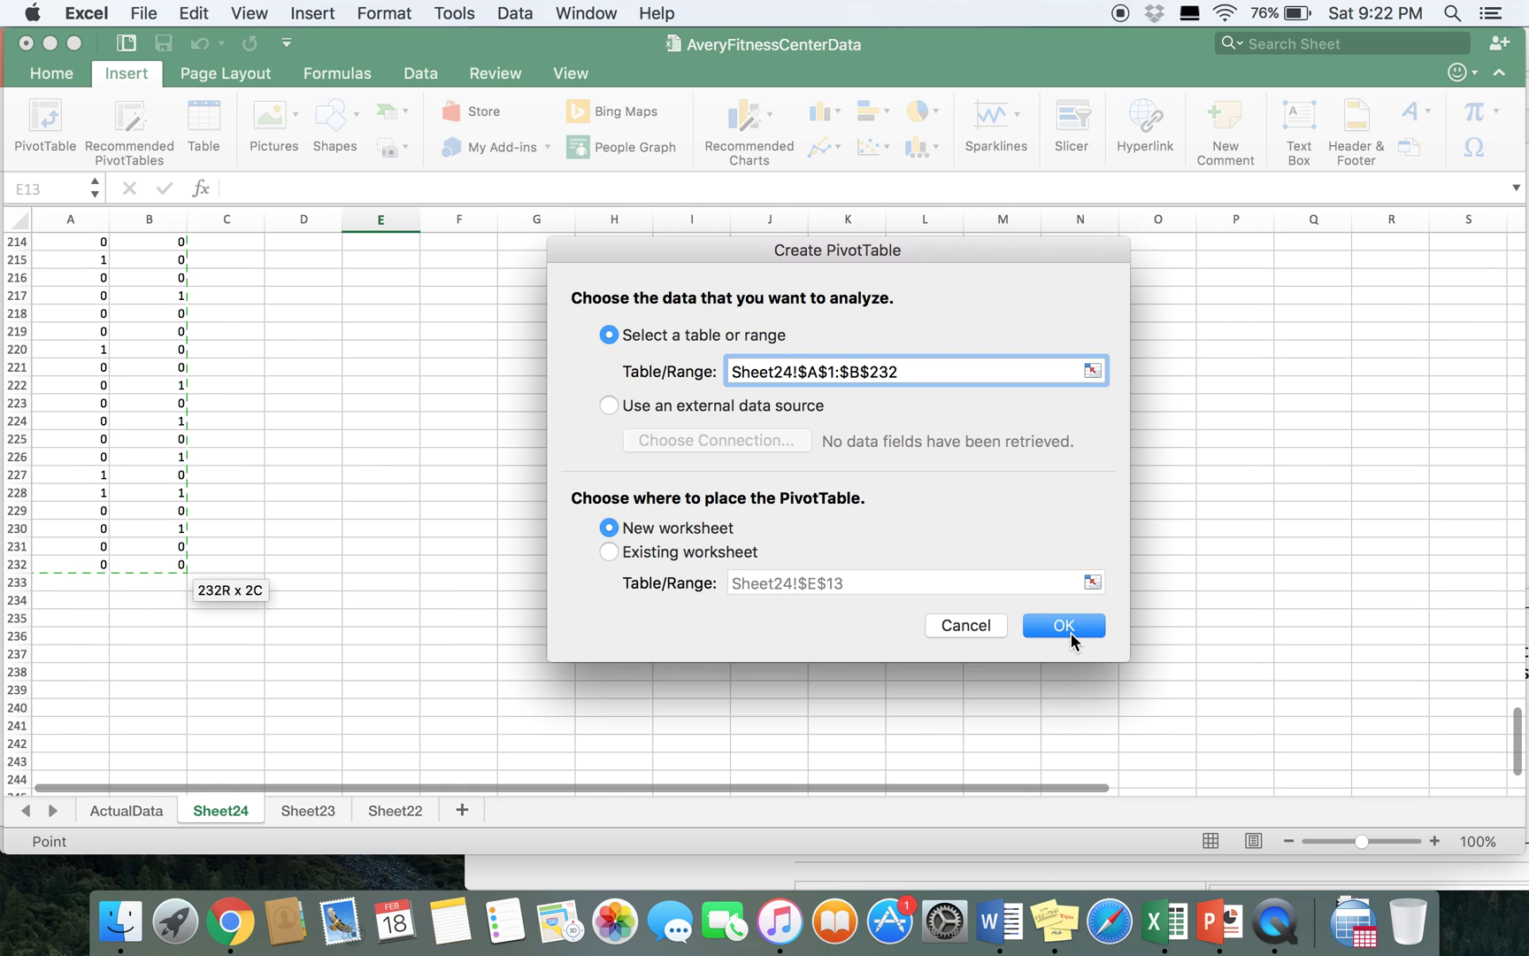
click(1066, 629)
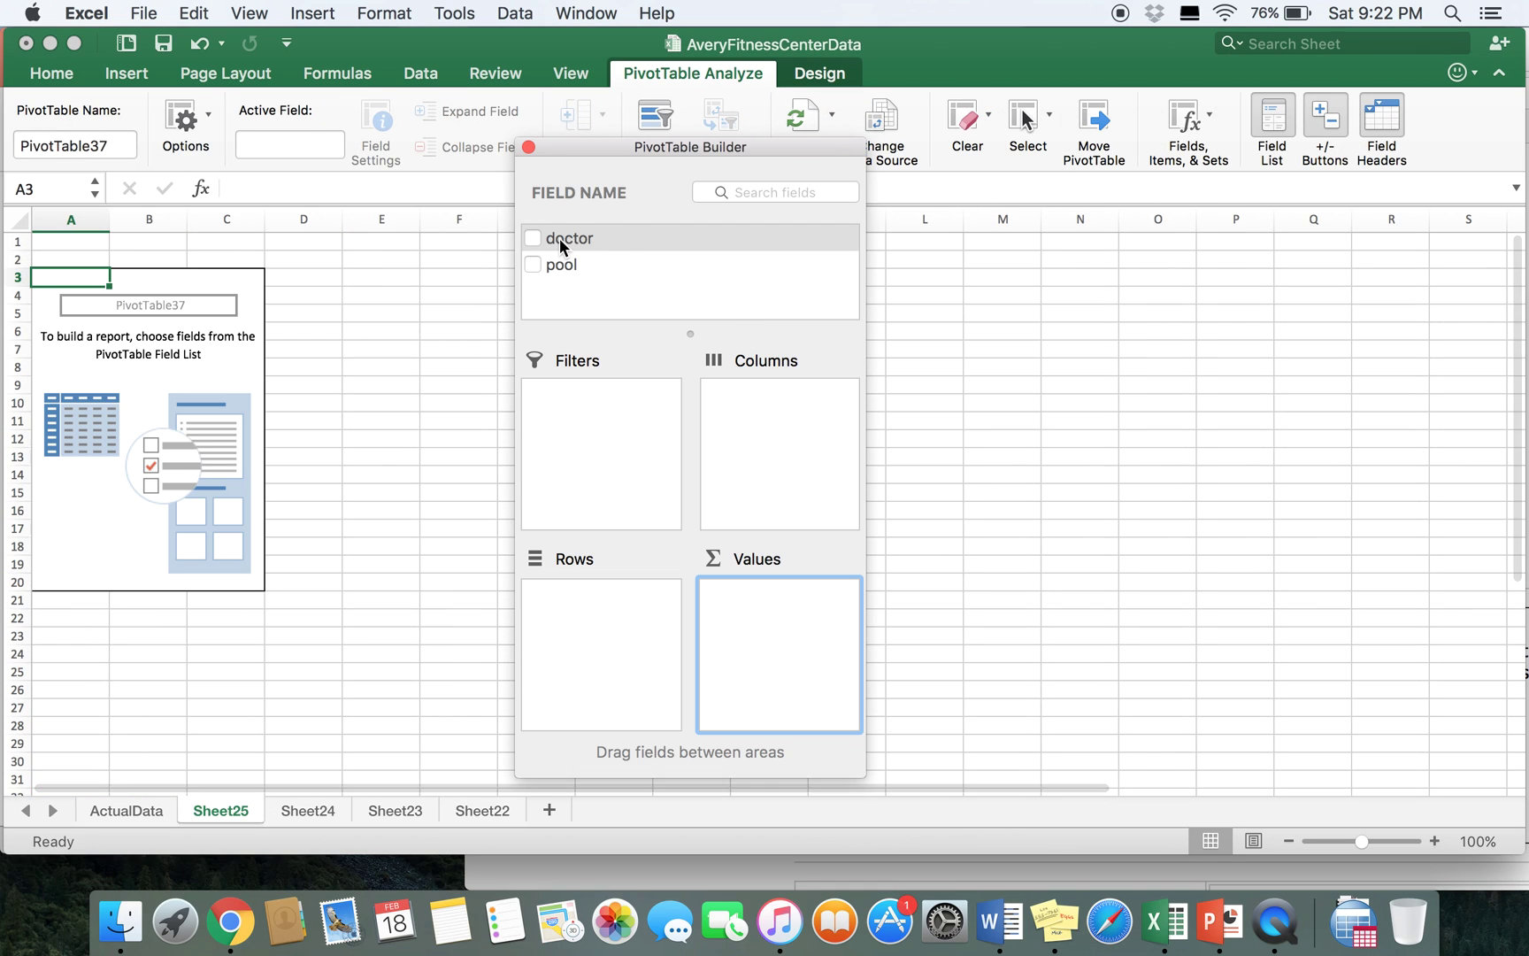
- Lay out doctor as columns, pool as rows and counted values, then close the builder
drag(560, 238, 752, 402)
drag(553, 269, 601, 622)
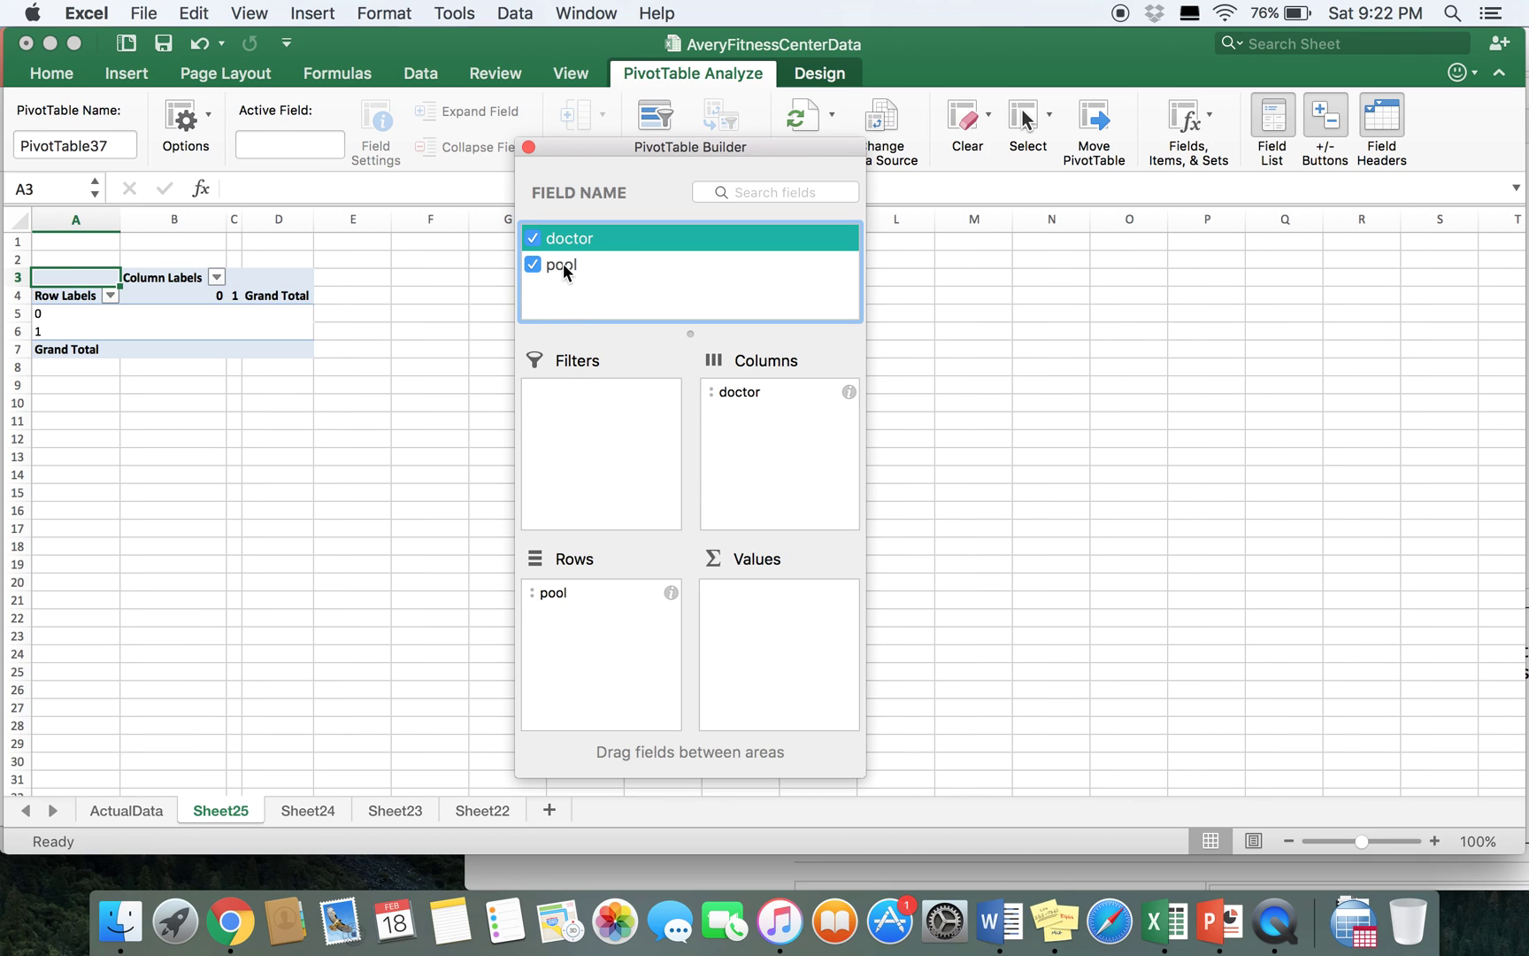
drag(563, 266, 775, 618)
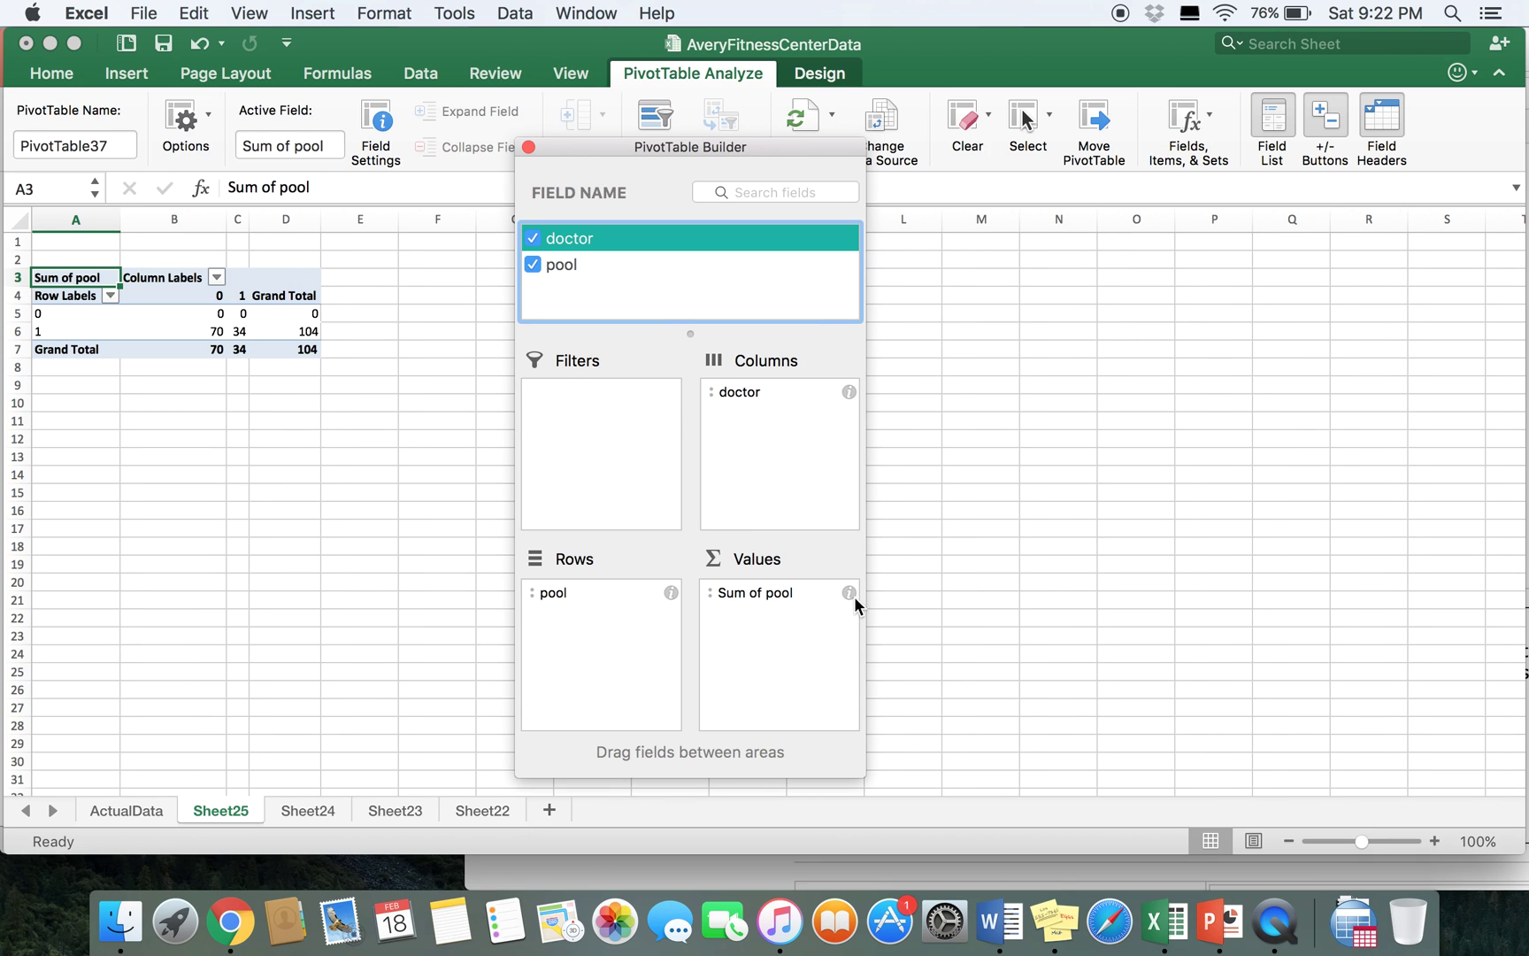
click(849, 591)
click(701, 428)
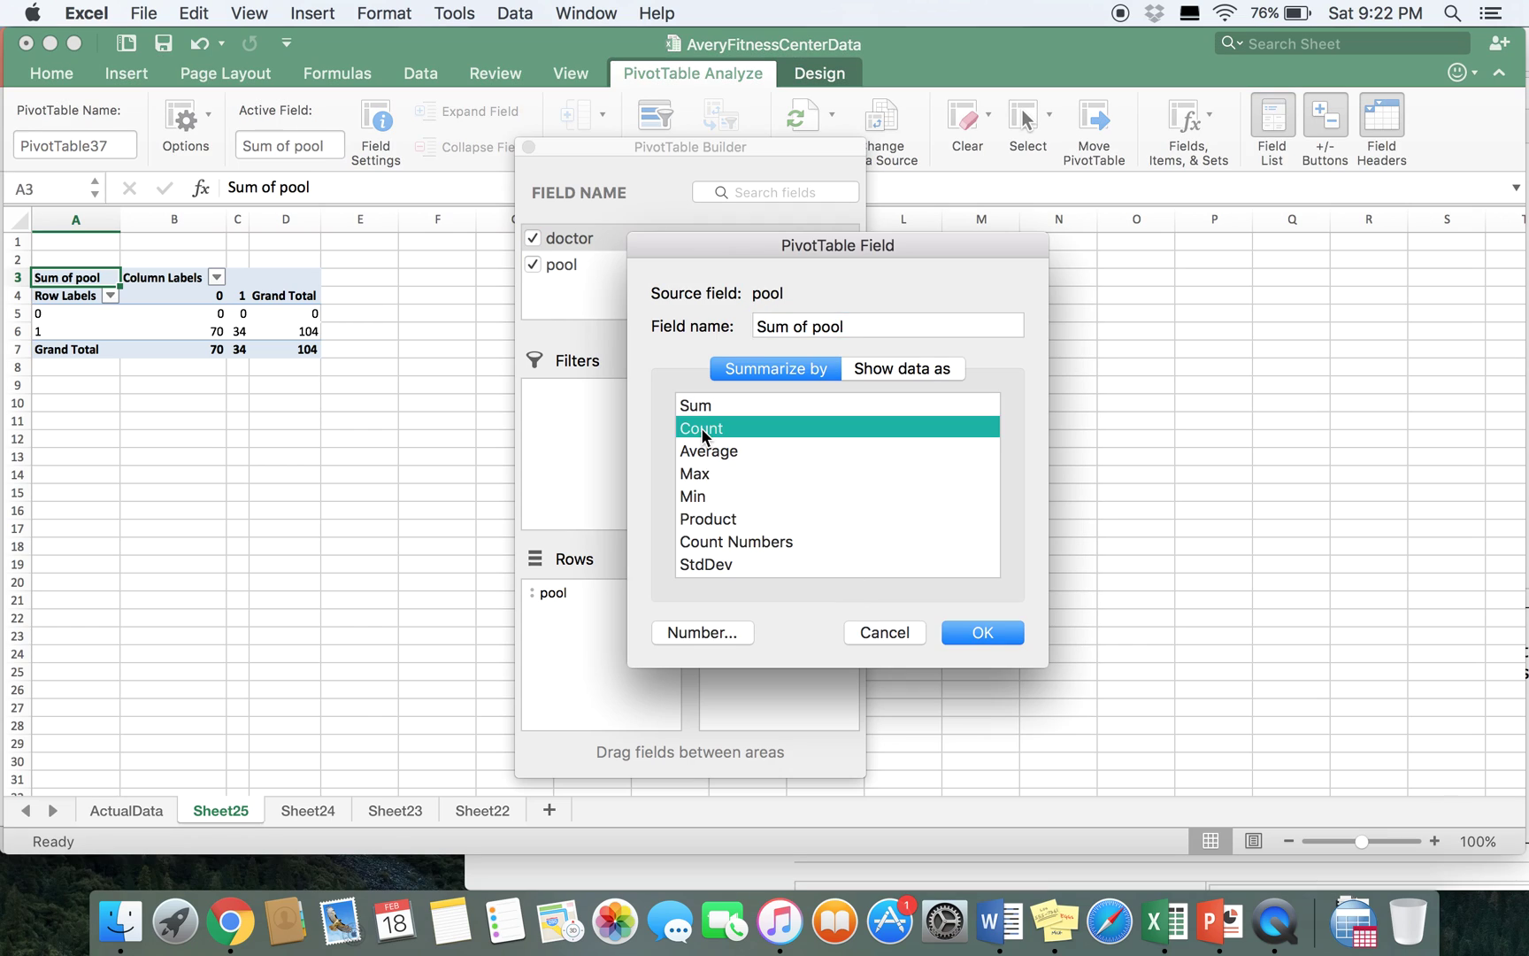
click(979, 634)
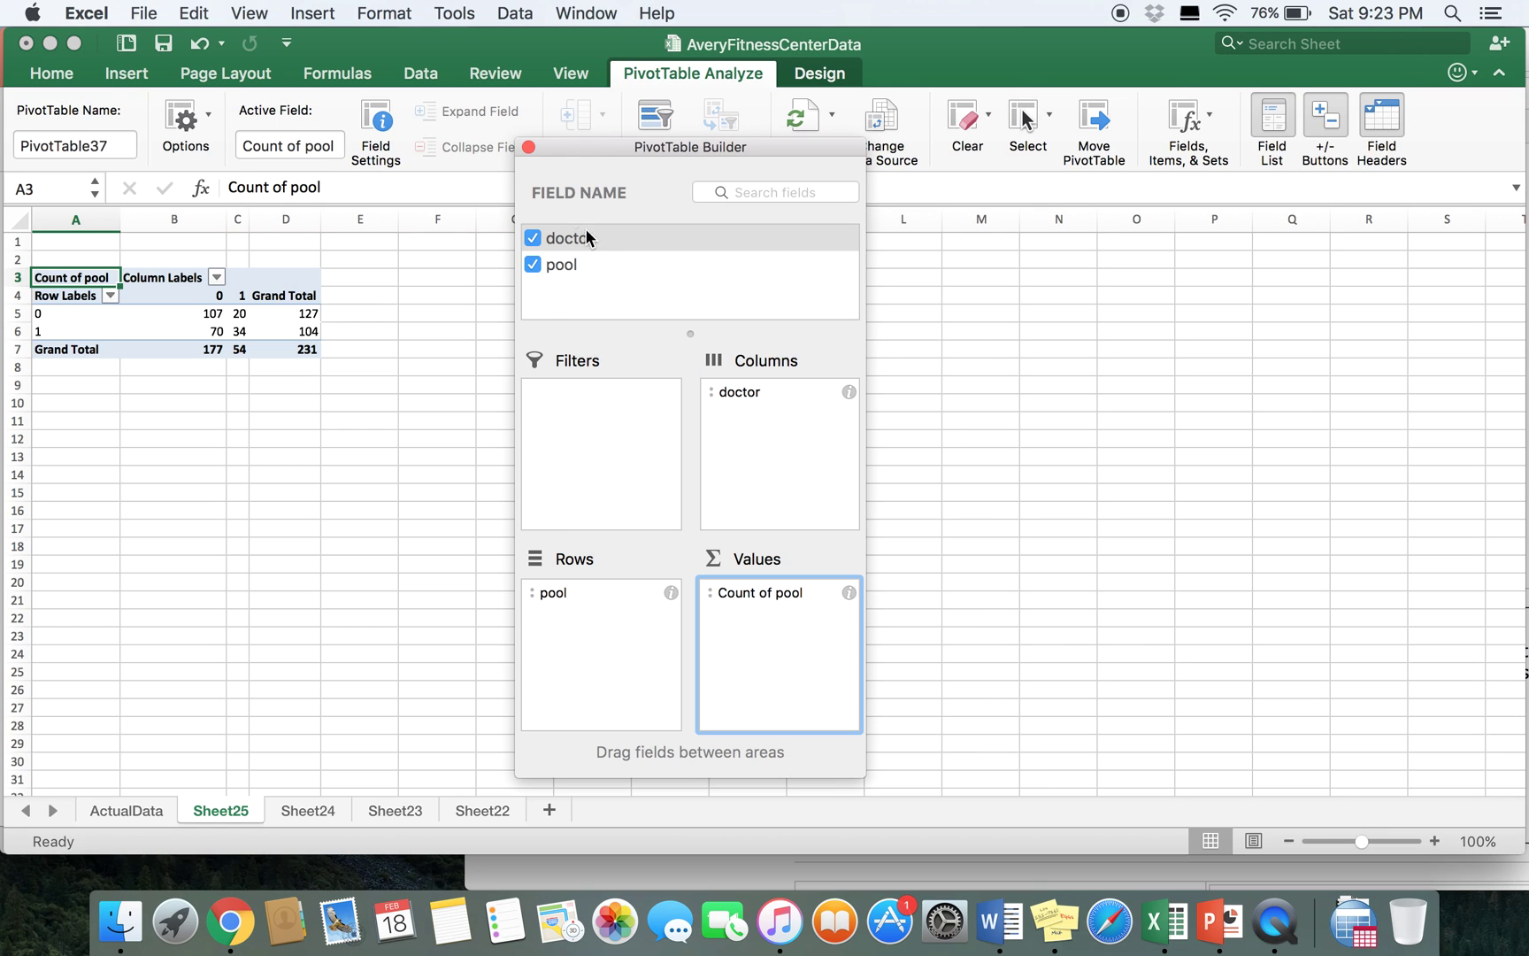
click(528, 148)
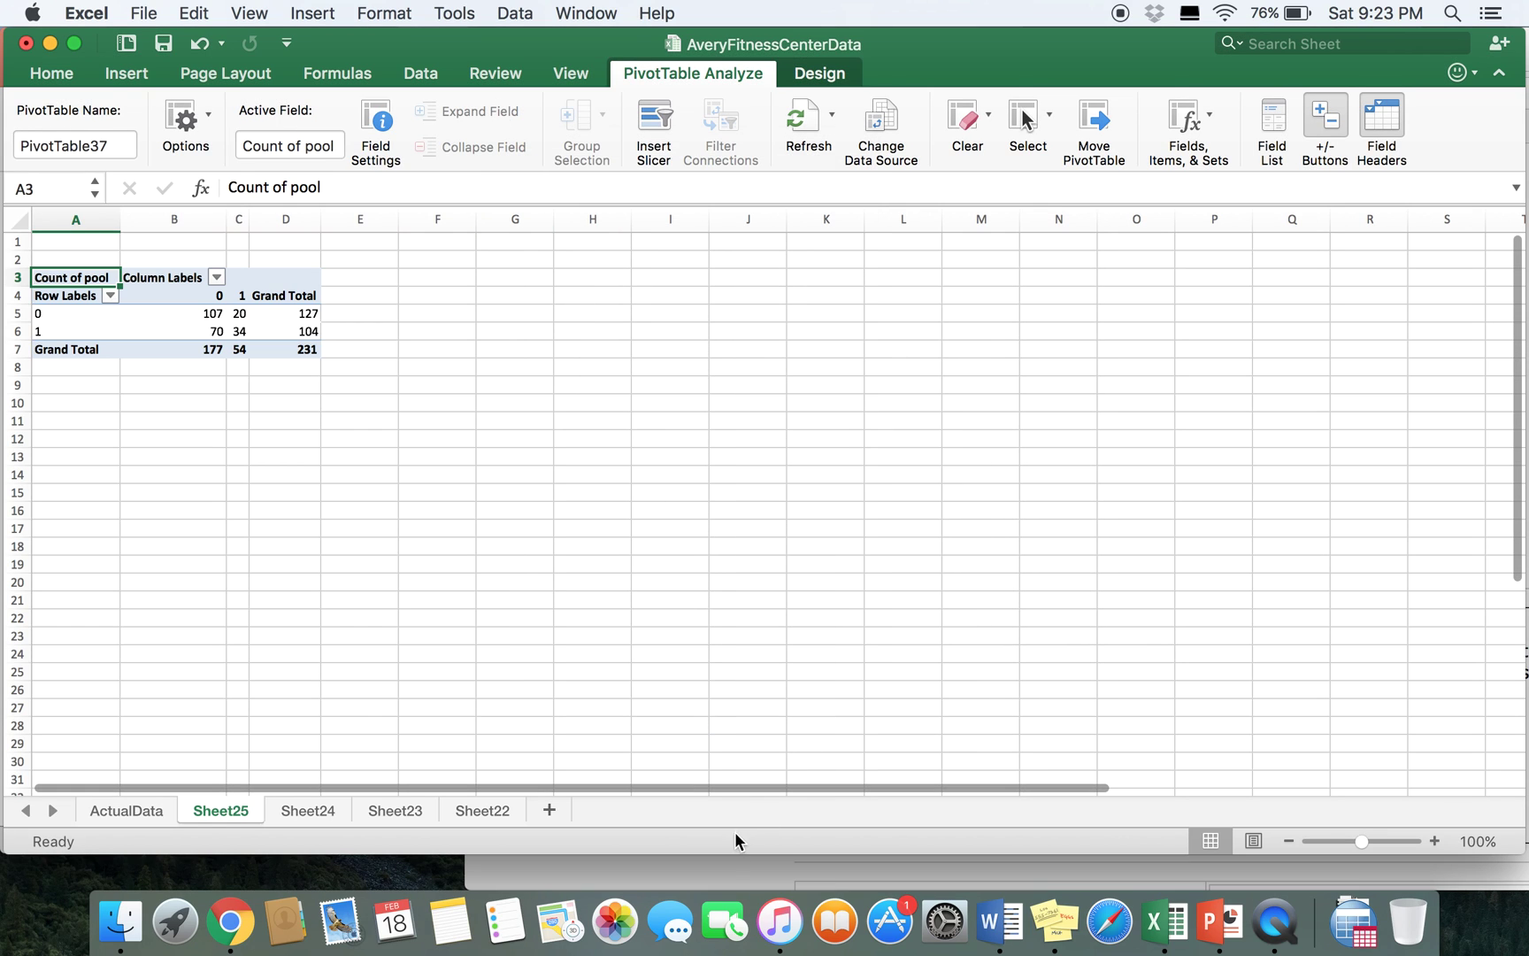
- Reset the VassarStats calculator and set up a 2-row, 2-column table
click(717, 867)
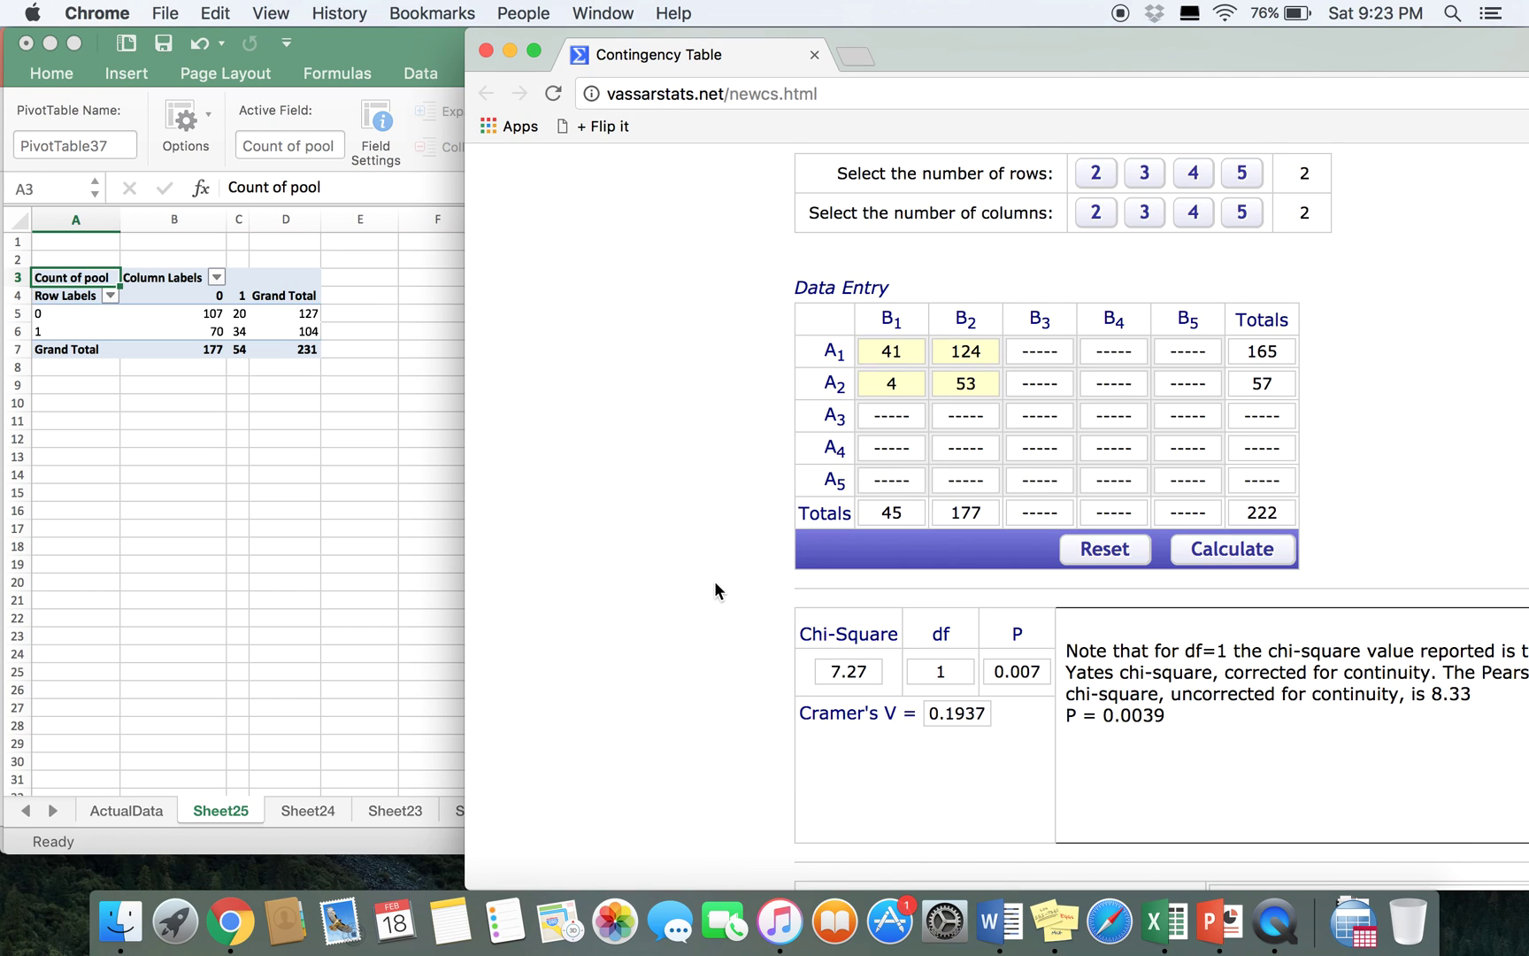
click(1117, 555)
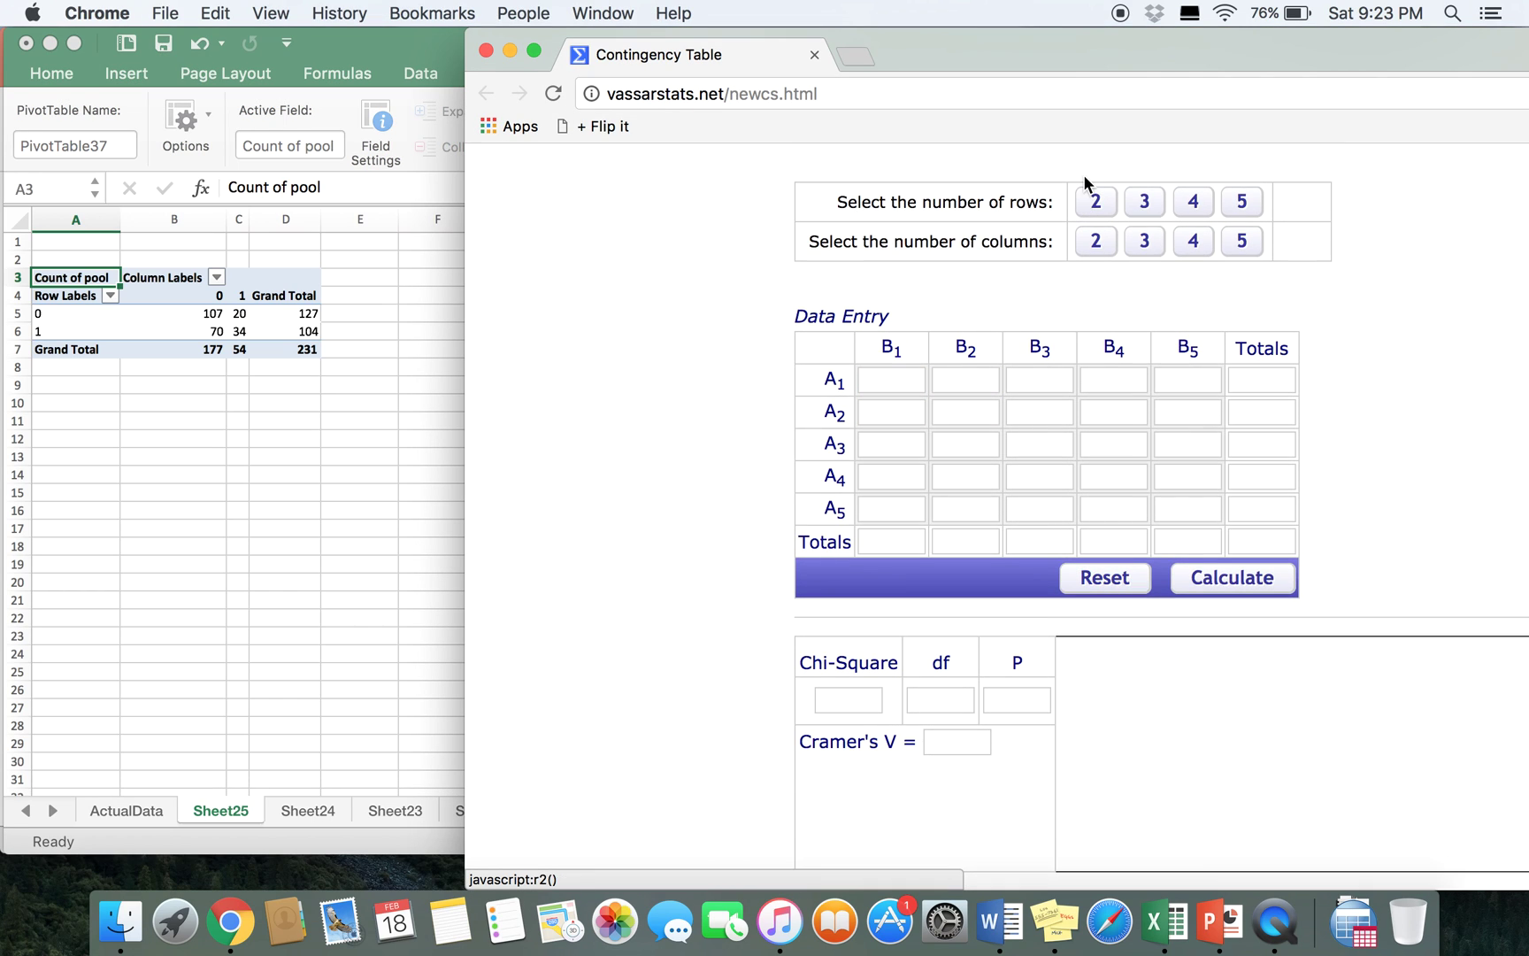
click(1093, 203)
click(1094, 240)
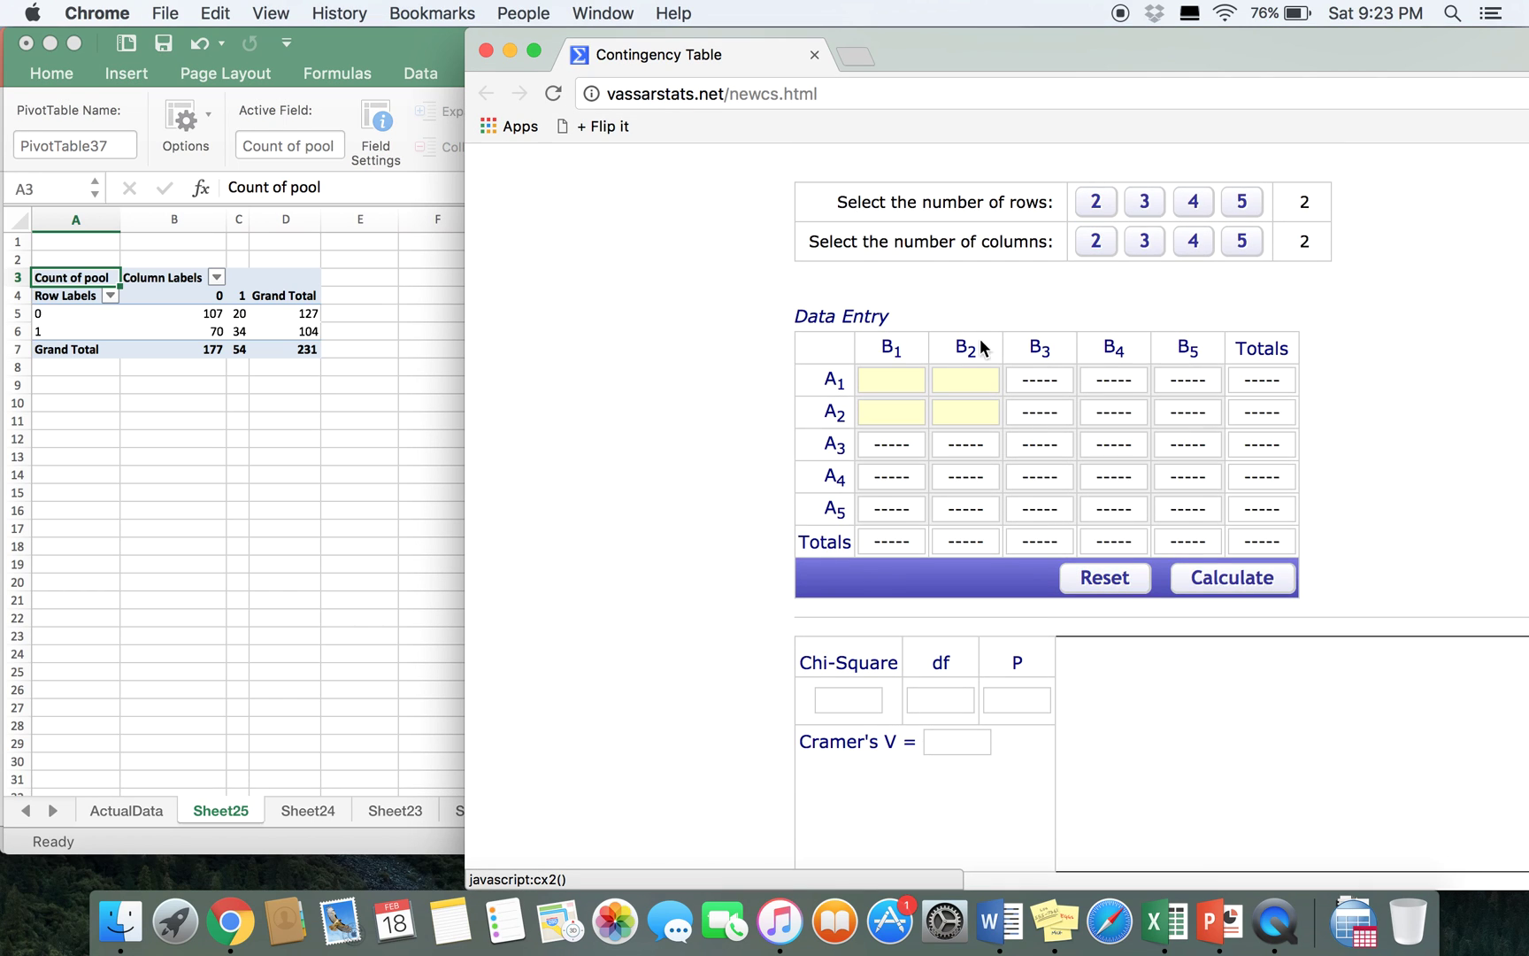
- Enter counts 107, 20, 70, 34 and calculate chi-square 8.24, P 0.0041
click(912, 375)
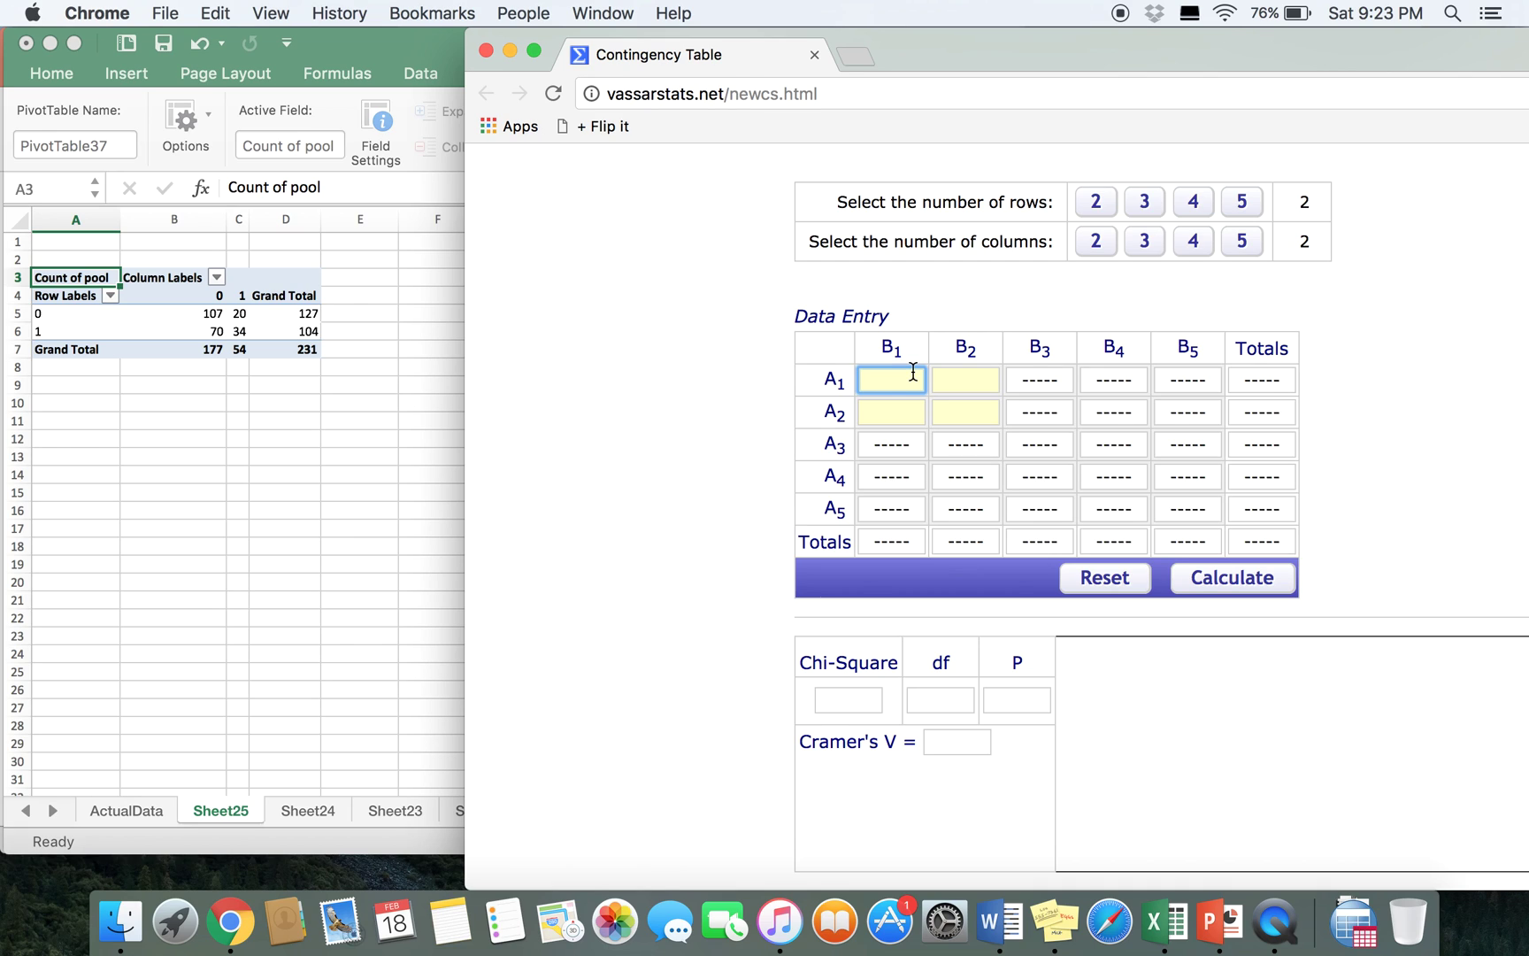
text(107)
click(947, 379)
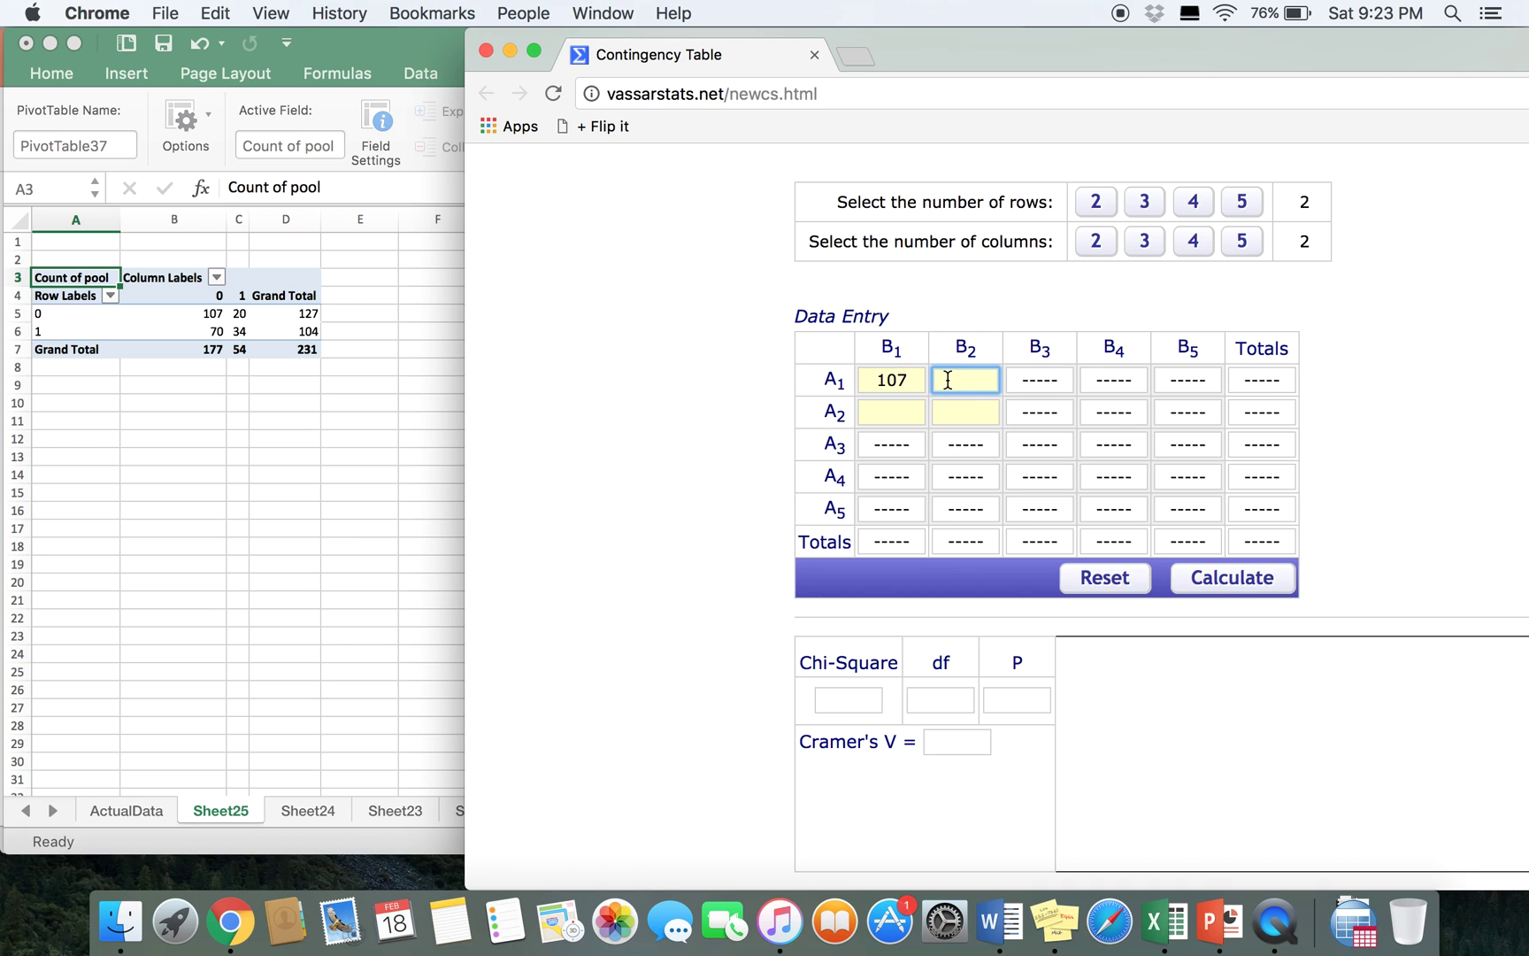
text(20)
click(869, 412)
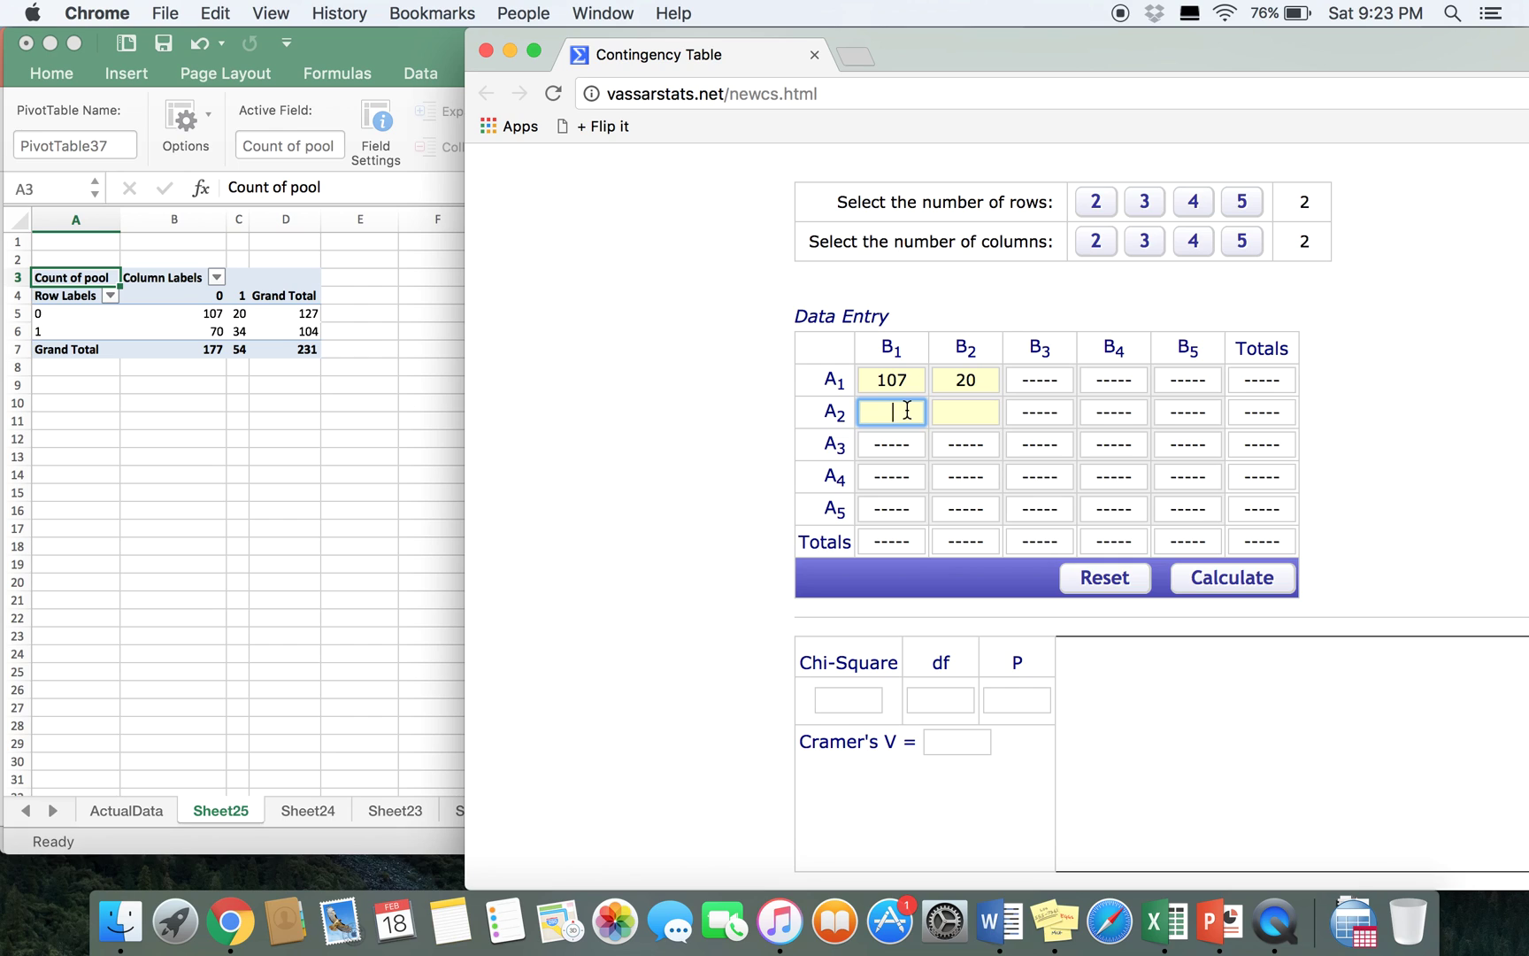
text(70)
click(977, 414)
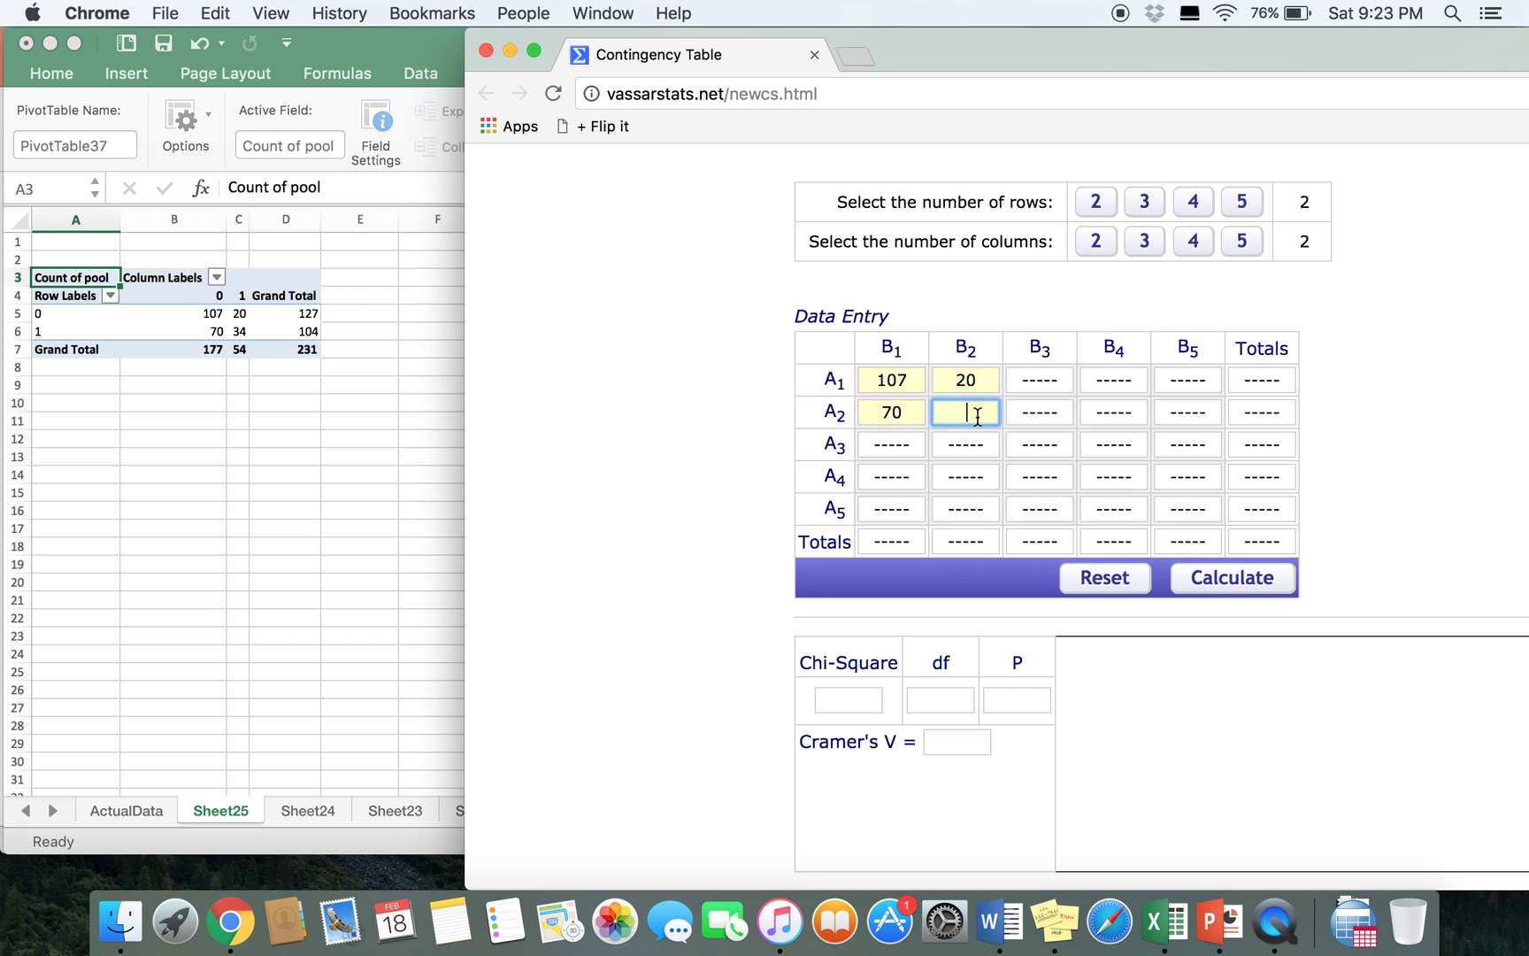
text(34)
click(1239, 579)
scroll(1481, 609, down, 2)
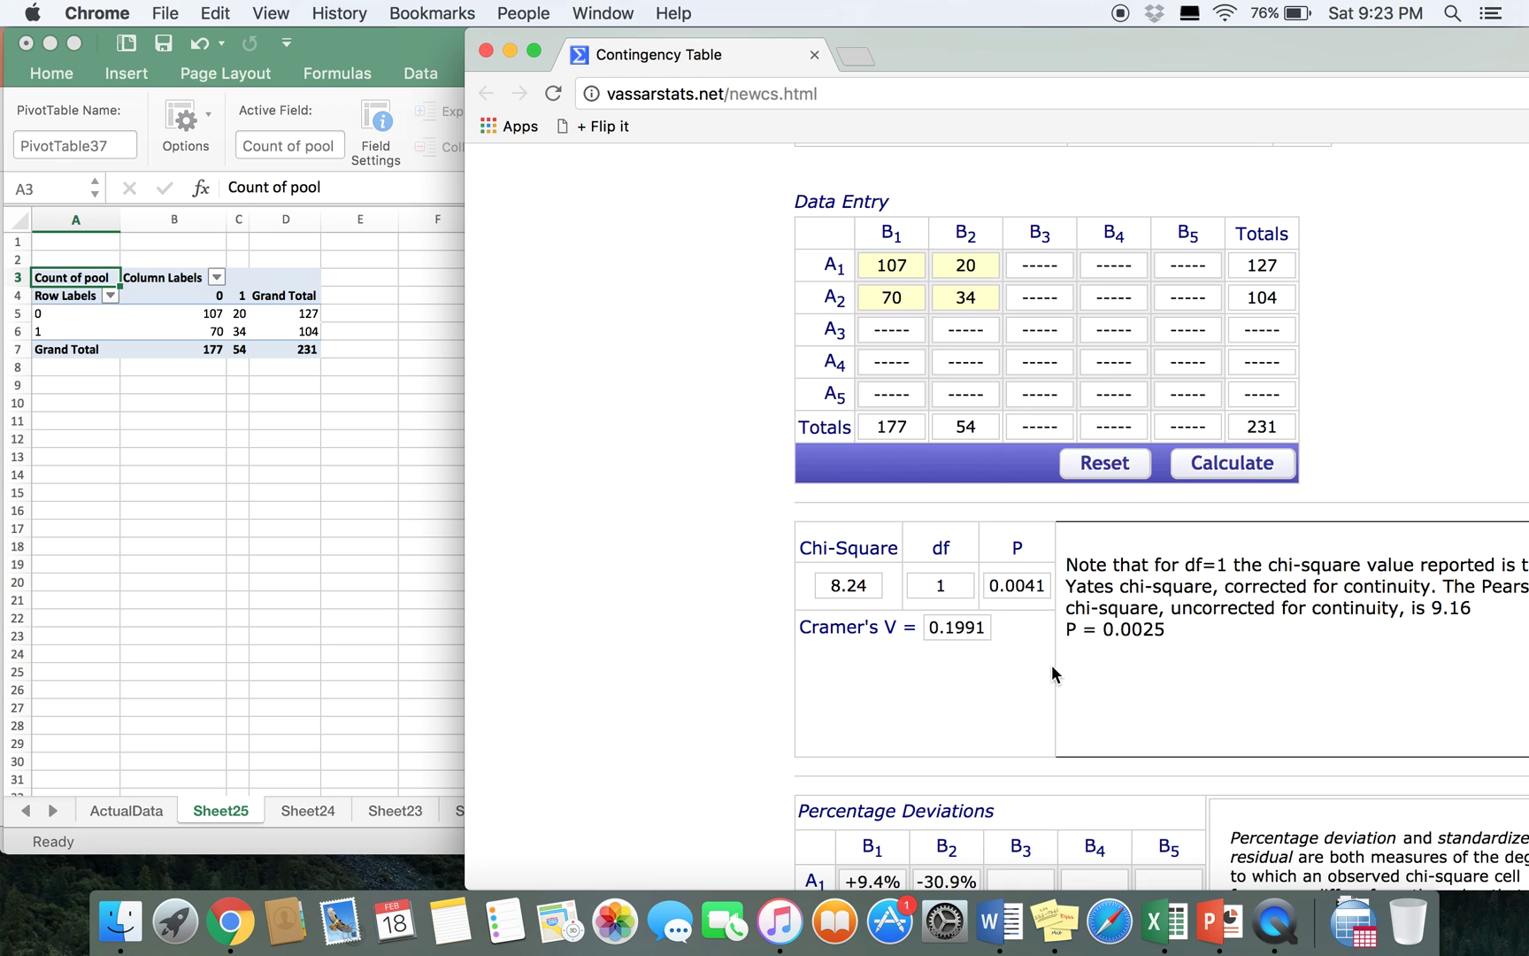
click(134, 626)
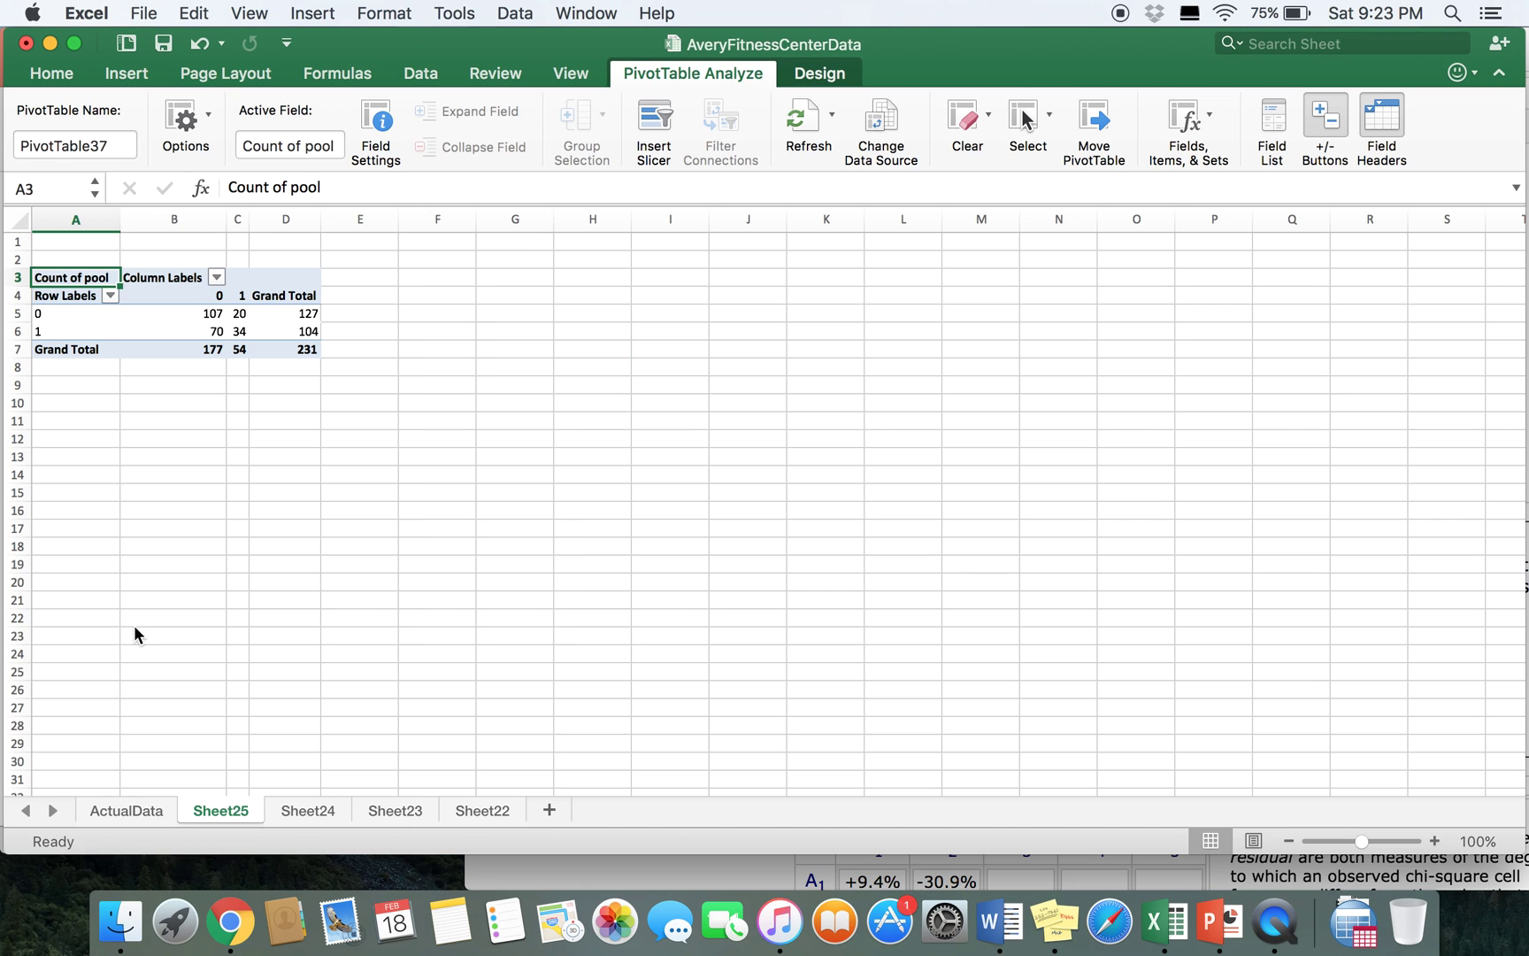